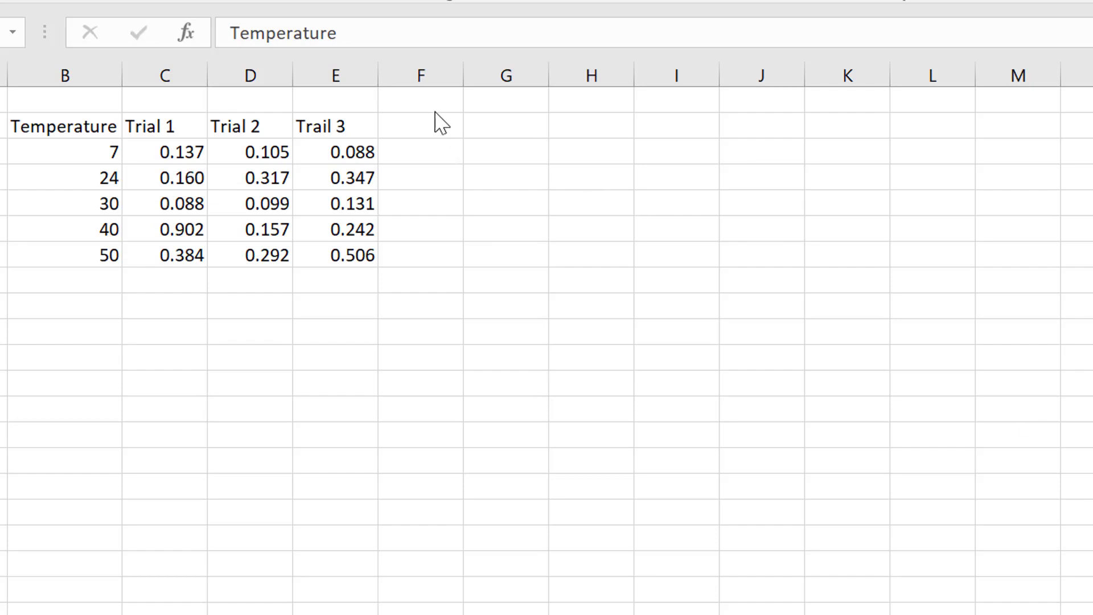
# - Add the headings Mean, St. Dev and SEM in F2:H2 after Trail 3
pyautogui.hotkey('ctrl', 'a')
pyautogui.click(436, 127)
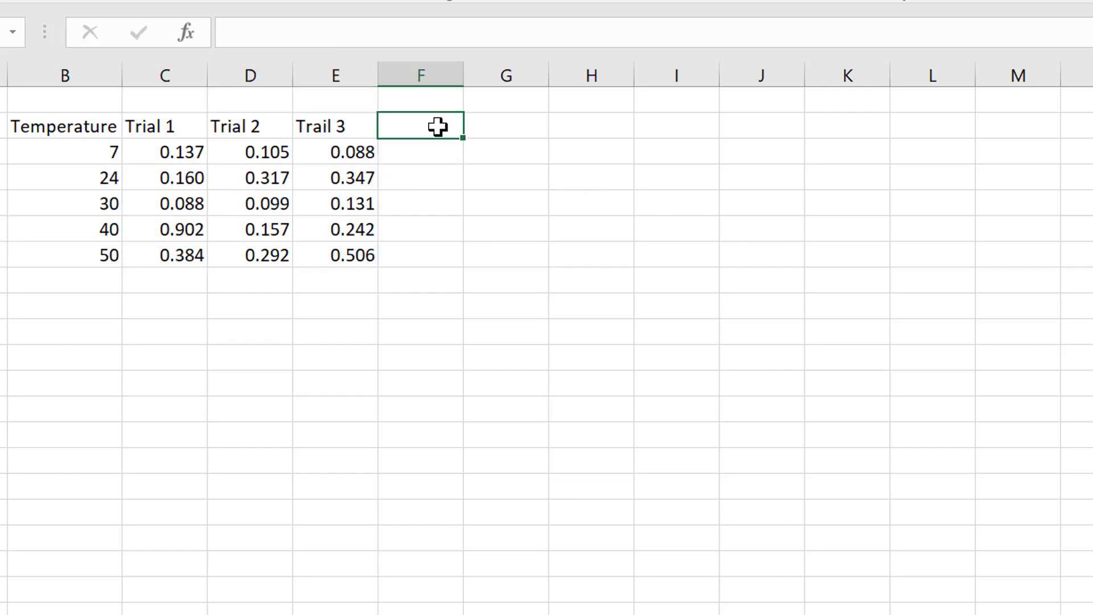
pyautogui.write('Mean')
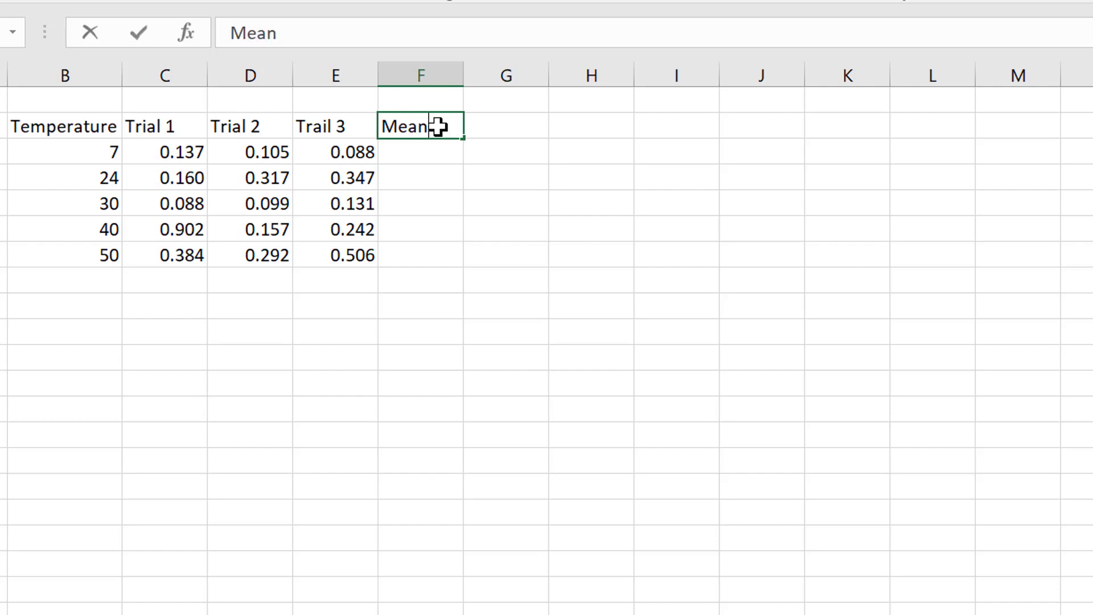
pyautogui.click(511, 124)
pyautogui.write('S')
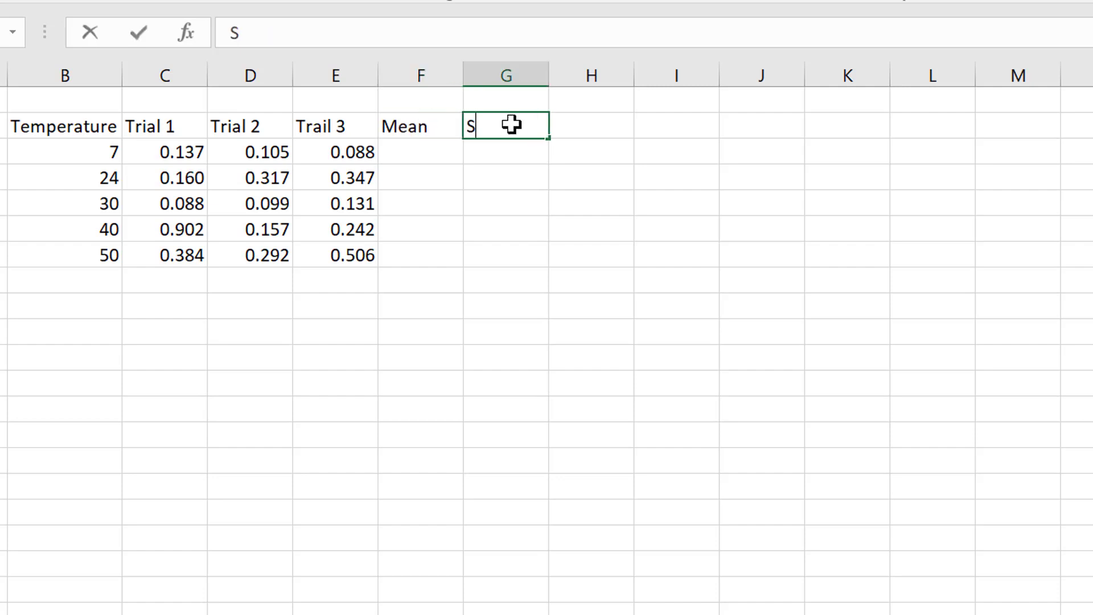
pyautogui.write('t. Dev')
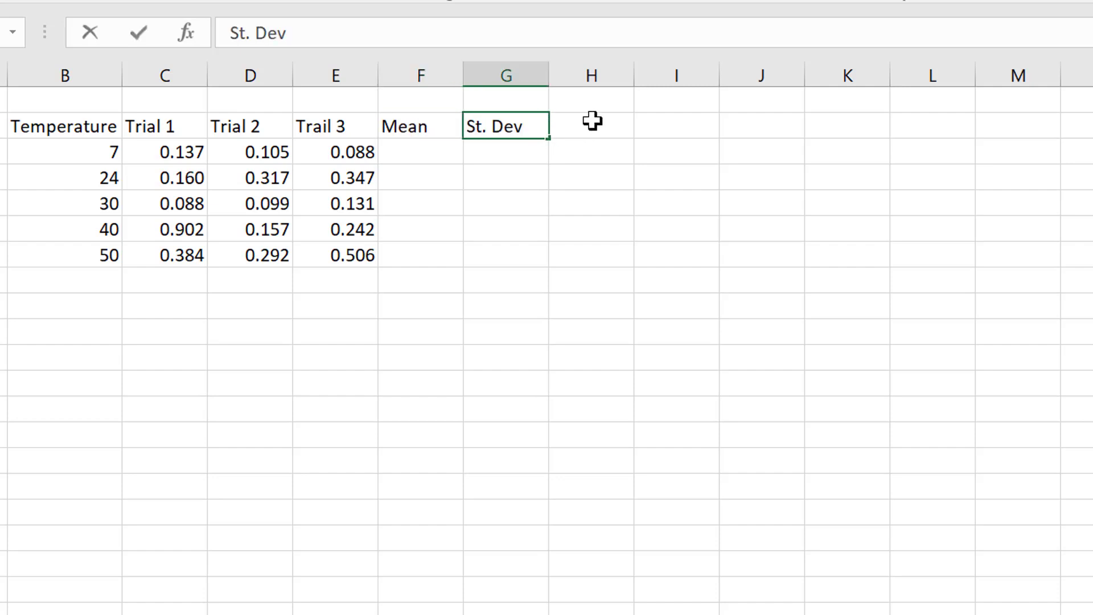
pyautogui.click(591, 119)
pyautogui.write('SEM')
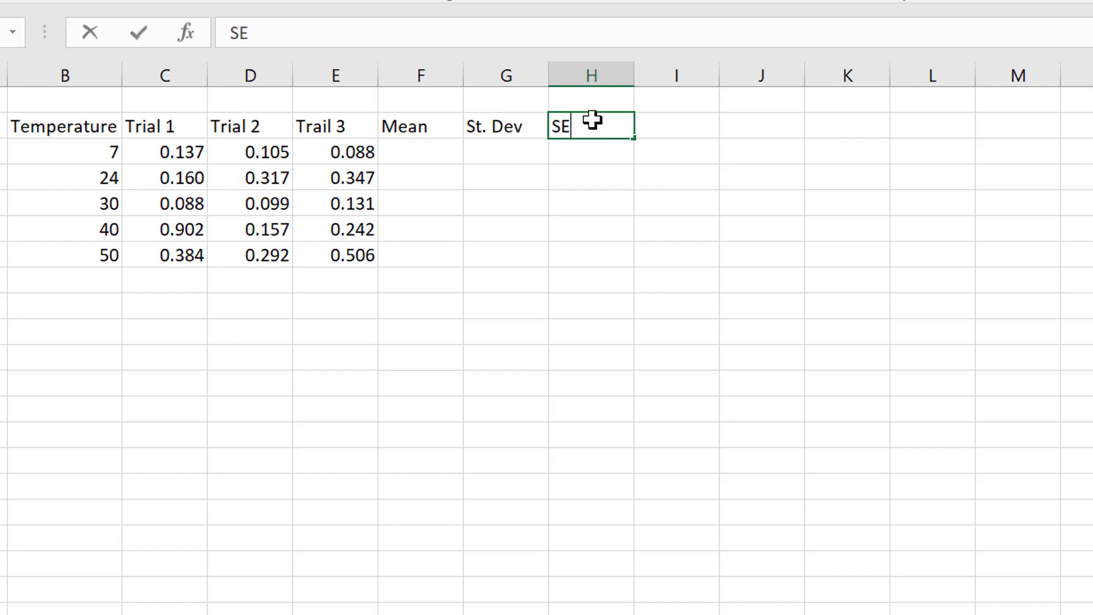
# - Enter =AVERAGE(C3:E3) in F3 and fill it down to F7 (0.110 to 0.394)
pyautogui.click(435, 153)
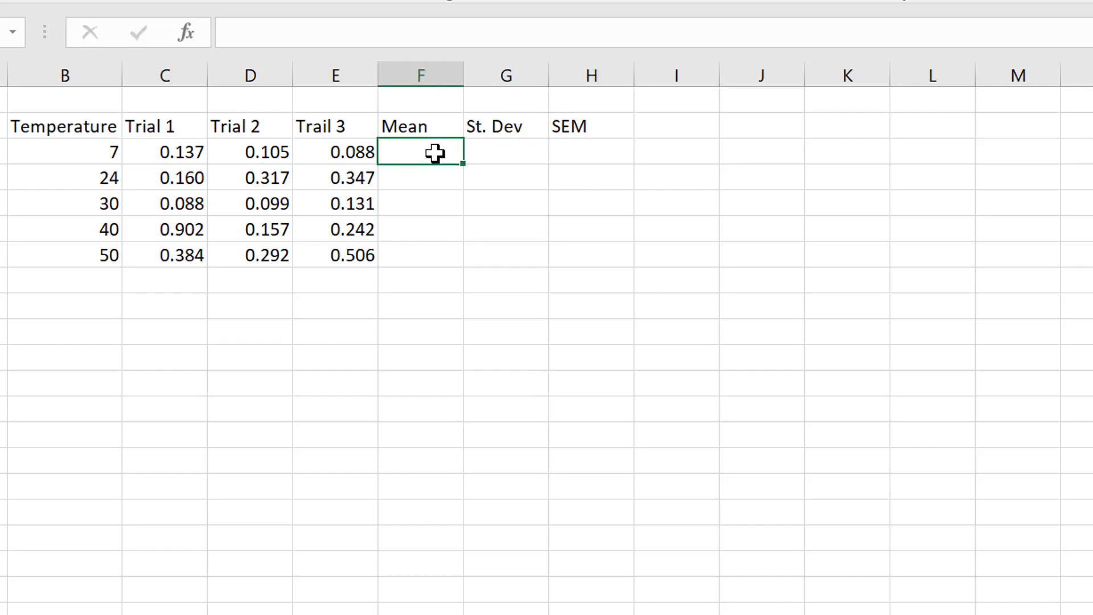
pyautogui.write('=')
pyautogui.write('=')
pyautogui.write('aver')
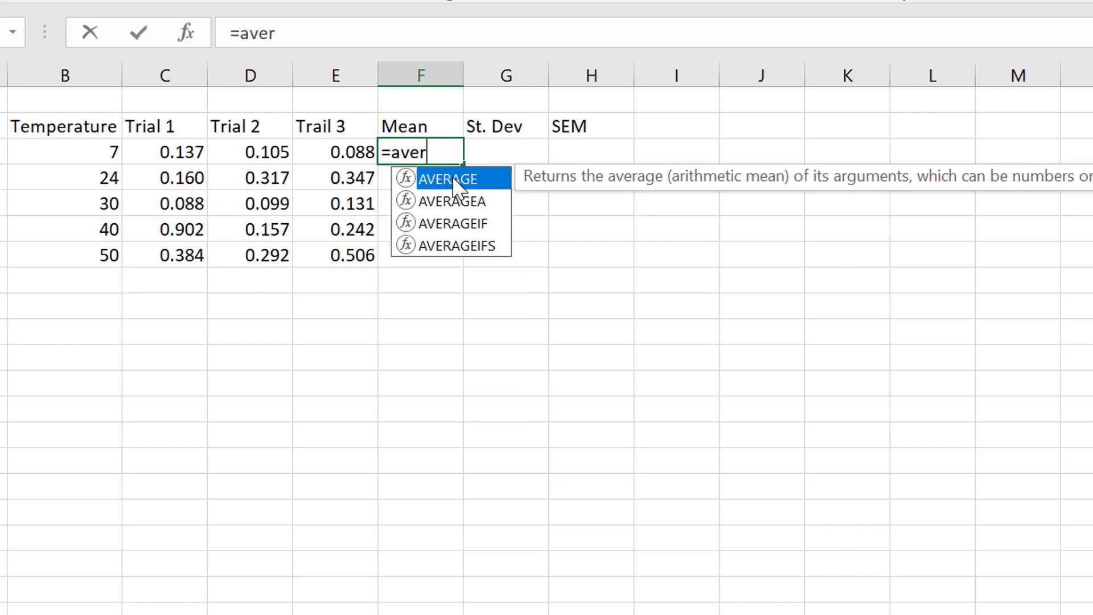
pyautogui.doubleClick(452, 178)
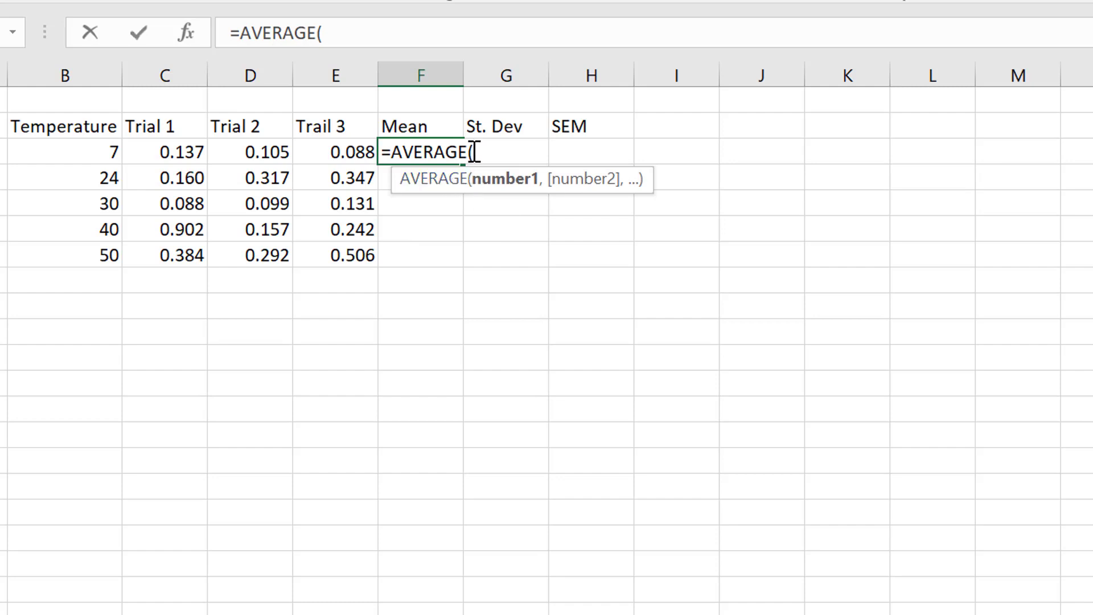
pyautogui.moveTo(161, 157); pyautogui.dragTo(310, 149)
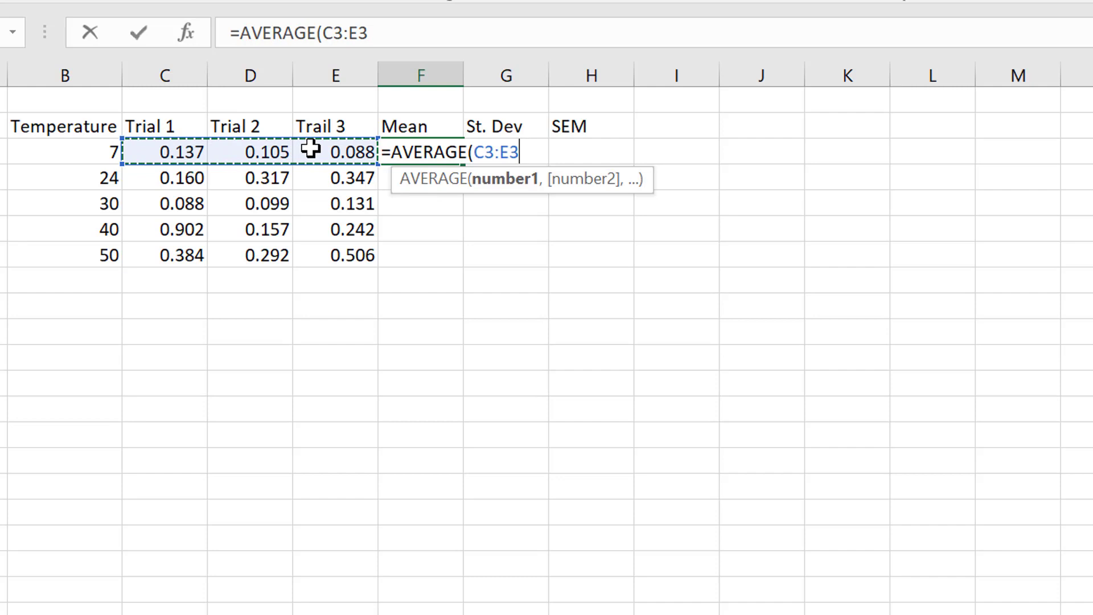
pyautogui.write(')')
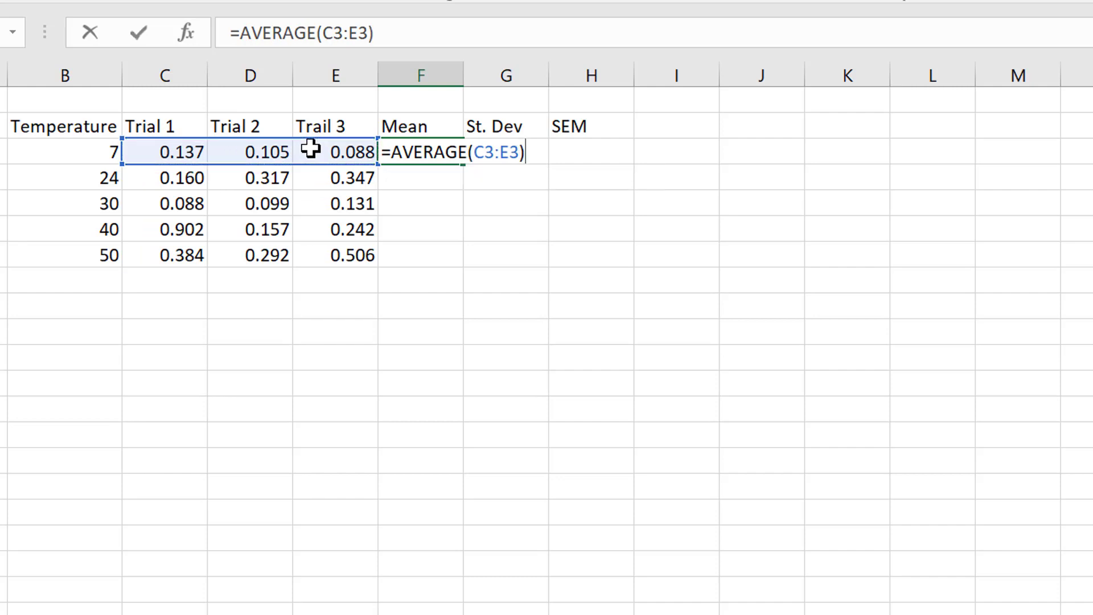
pyautogui.press('Return')
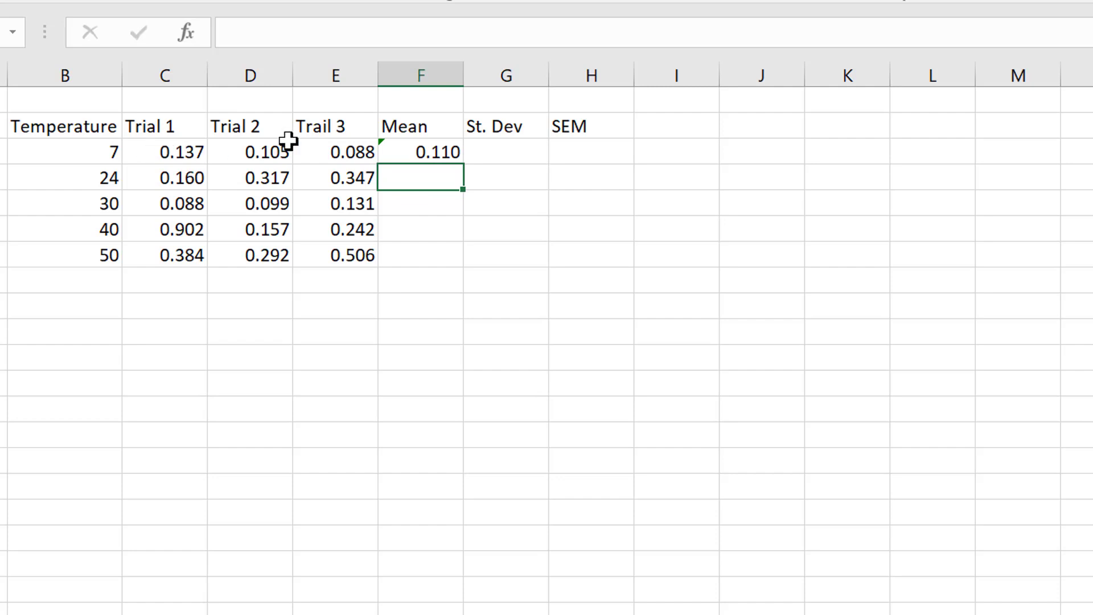
pyautogui.click(429, 152)
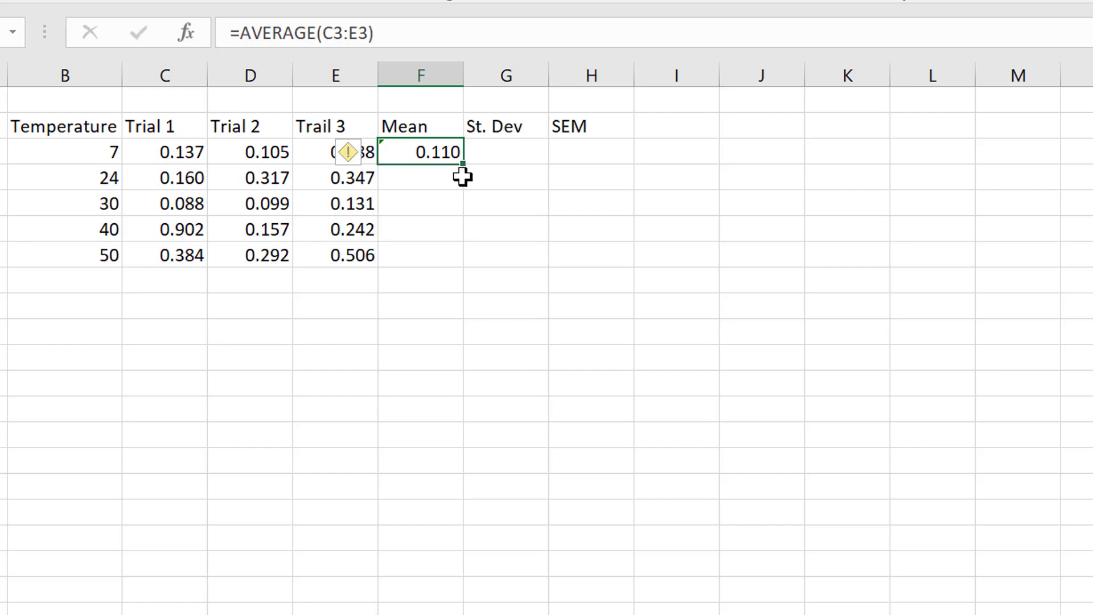
pyautogui.moveTo(464, 167); pyautogui.dragTo(455, 259)
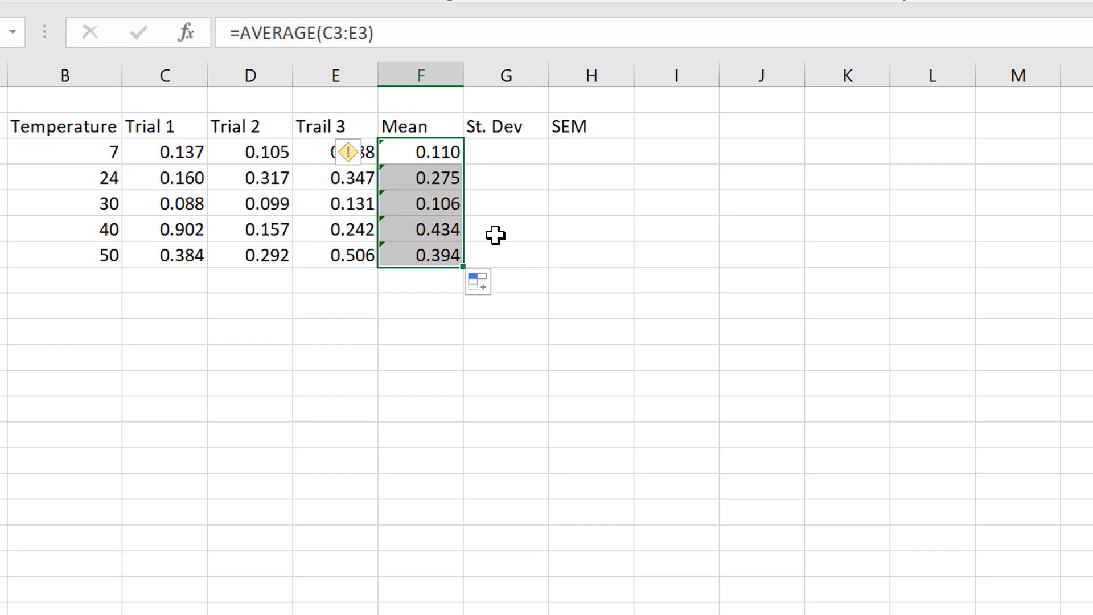
# - Enter =STDEV(C3:E3) in G3 and fill it down through G7
pyautogui.click(520, 153)
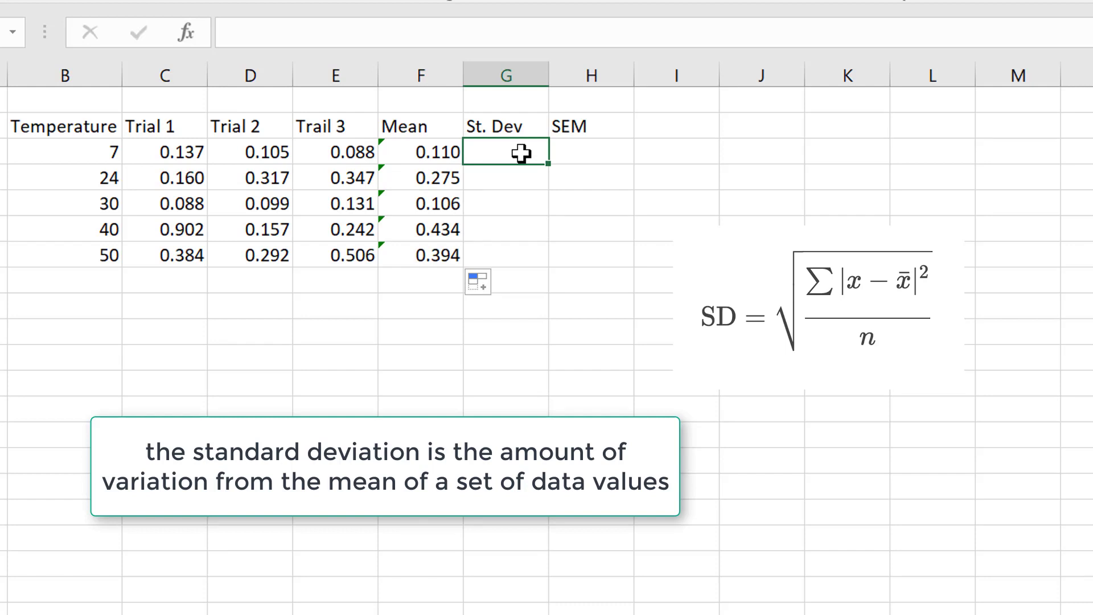
pyautogui.write('=')
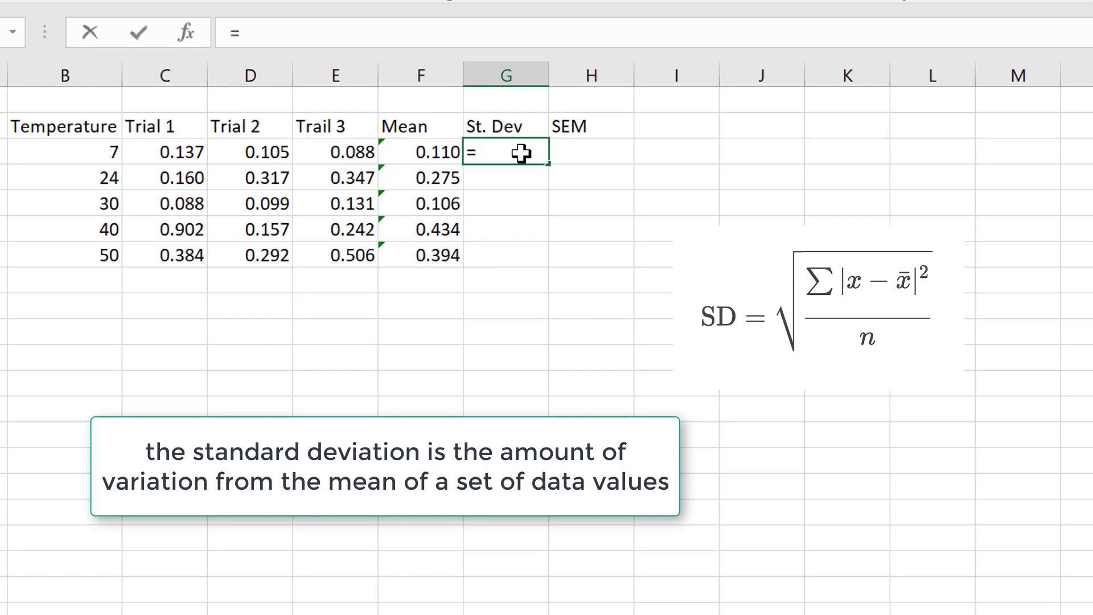
pyautogui.write('st')
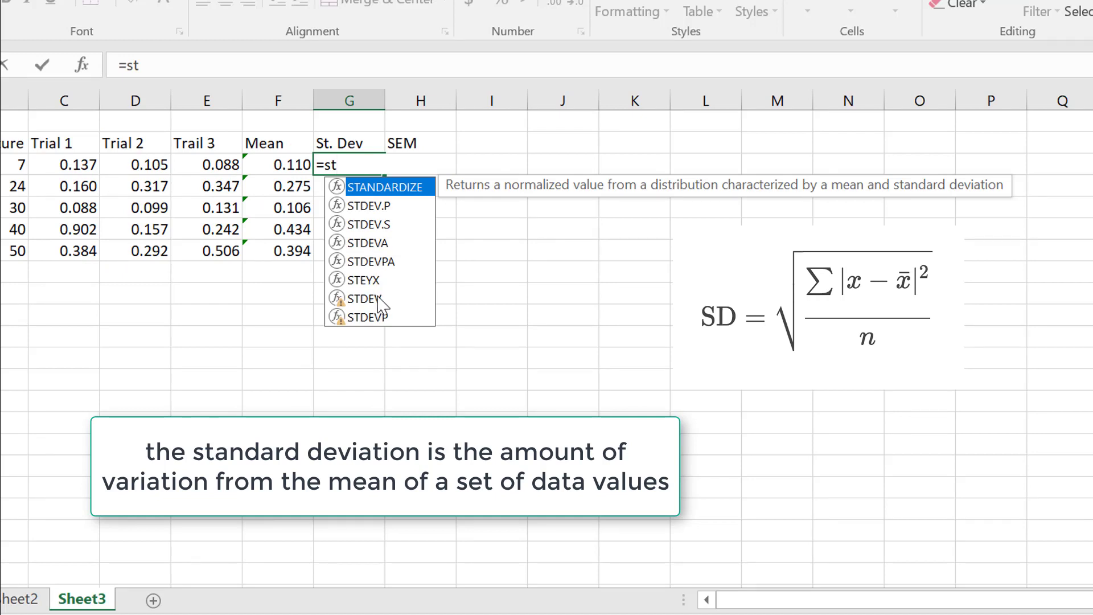
pyautogui.doubleClick(378, 298)
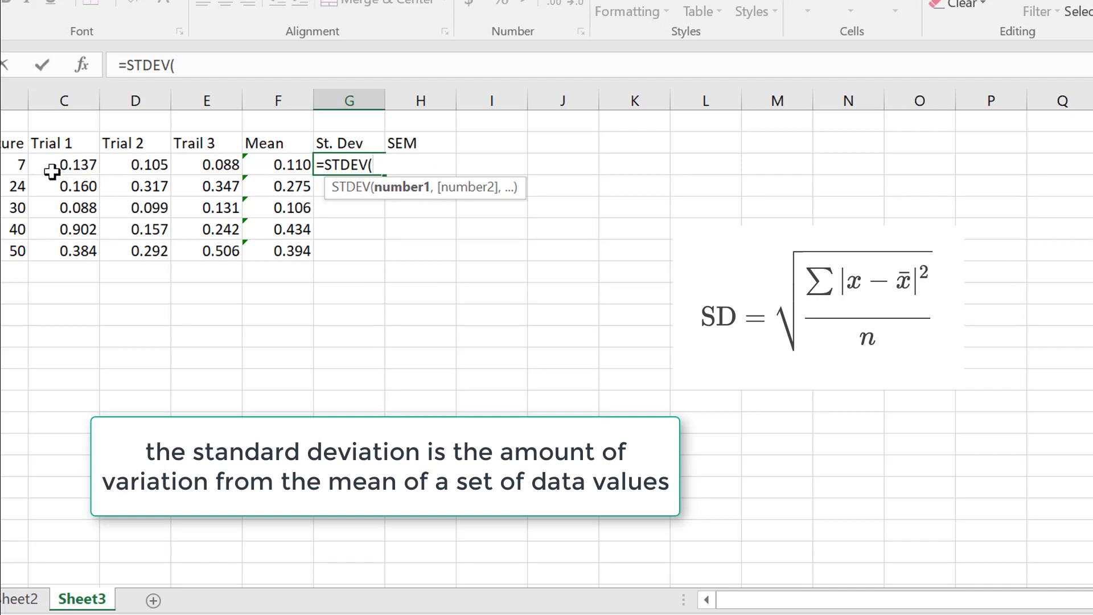
pyautogui.moveTo(52, 172); pyautogui.dragTo(205, 171)
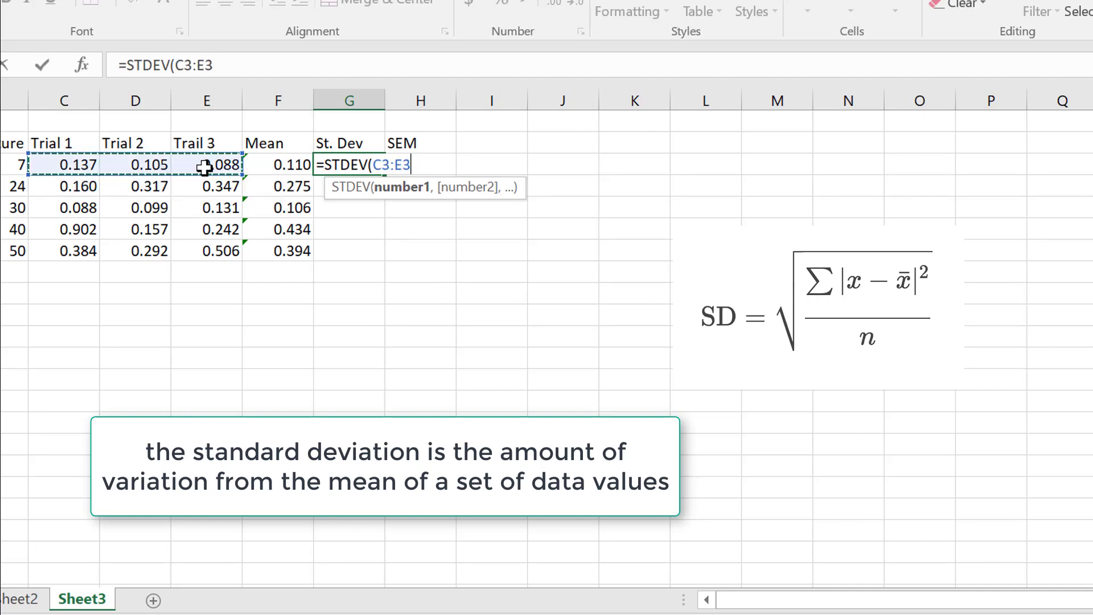
pyautogui.press('Return')
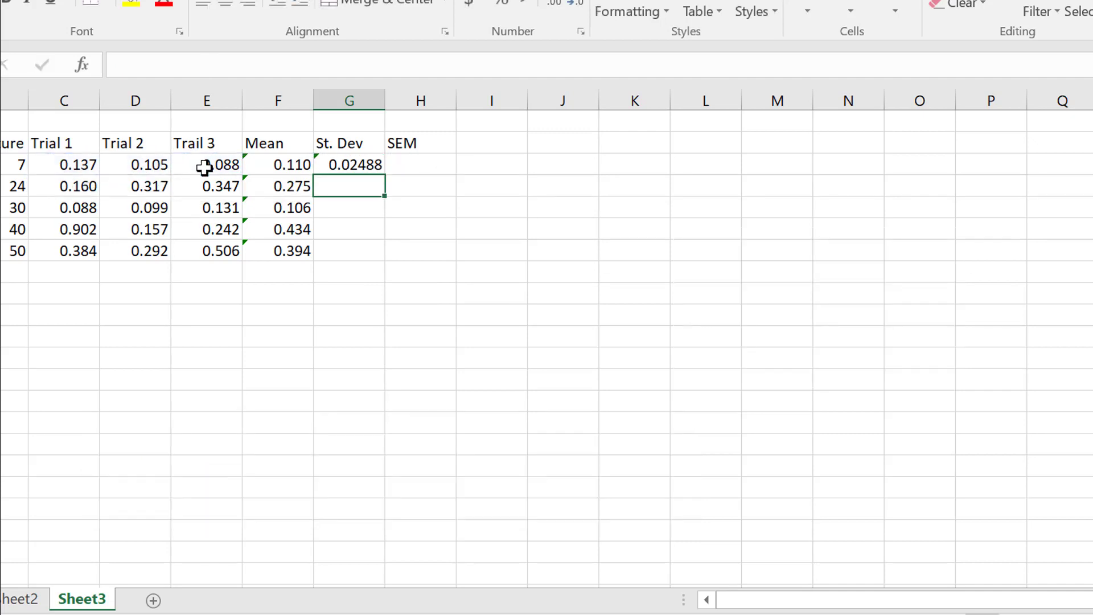
pyautogui.click(370, 164)
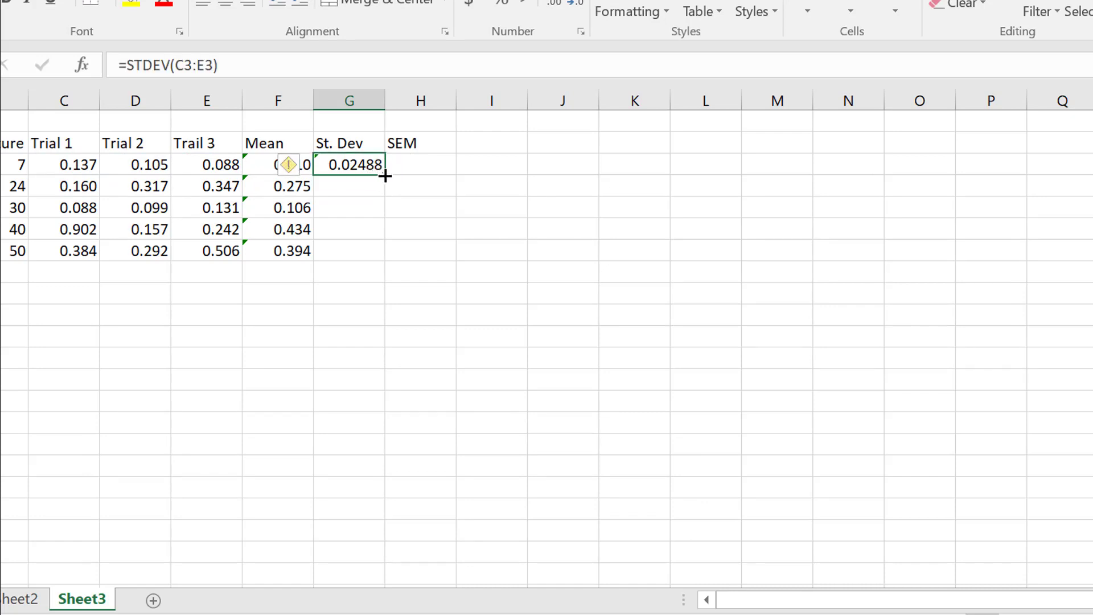
pyautogui.moveTo(385, 176); pyautogui.dragTo(378, 254)
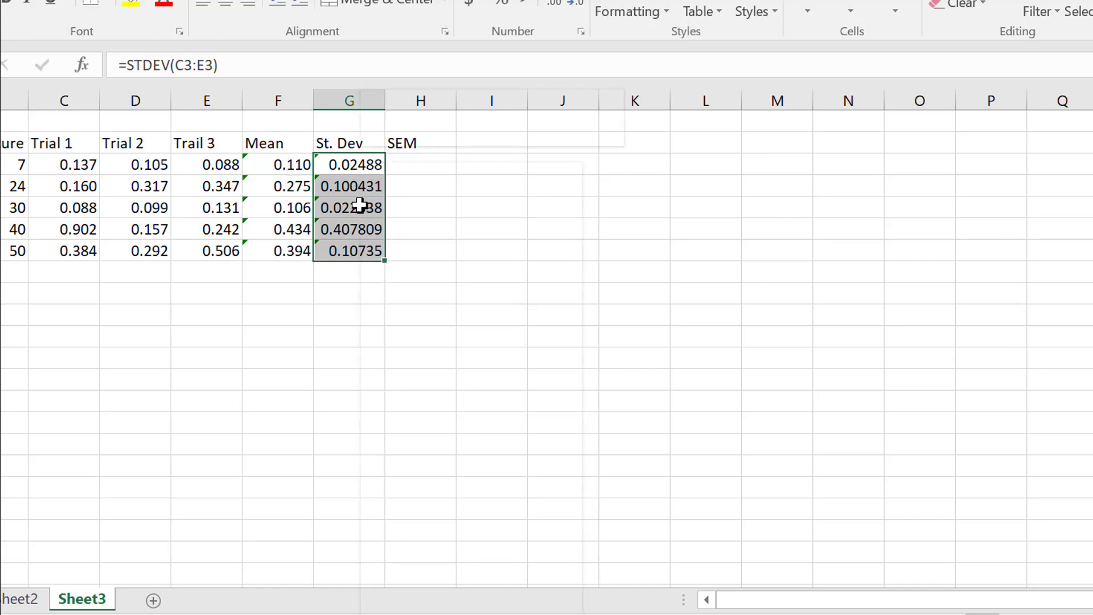
# - Format the St. Dev values in column G as Number with 3 decimal places
pyautogui.rightClick(361, 205)
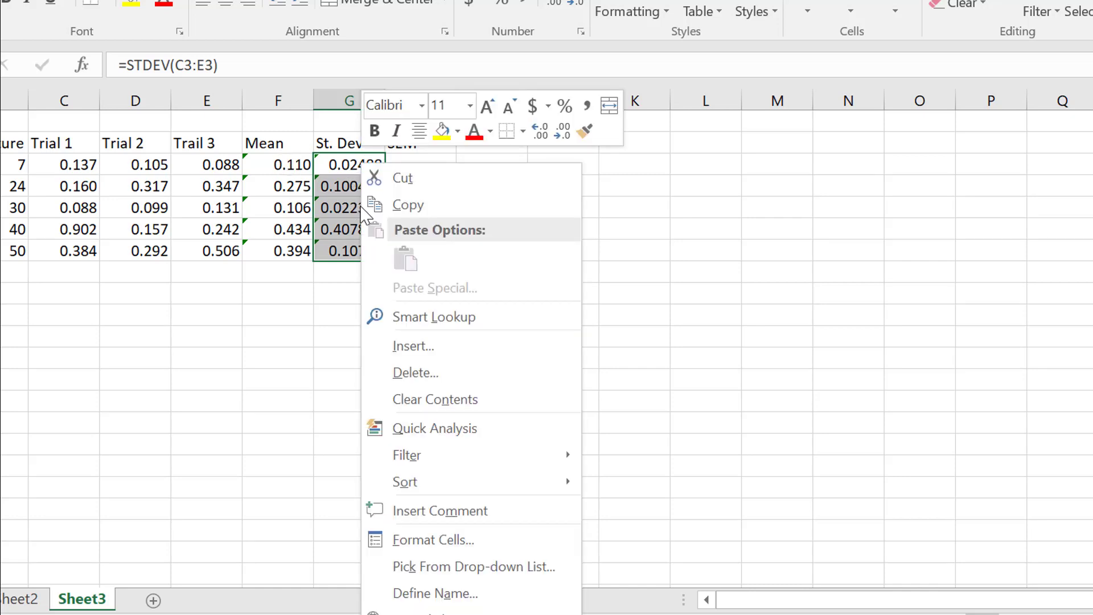
pyautogui.click(430, 540)
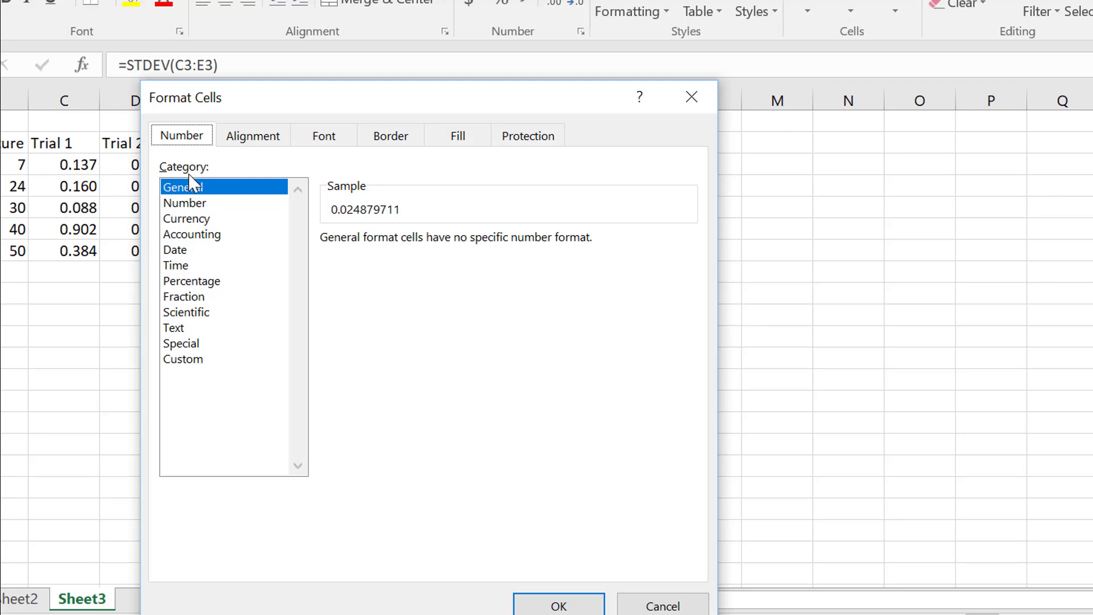
pyautogui.click(197, 203)
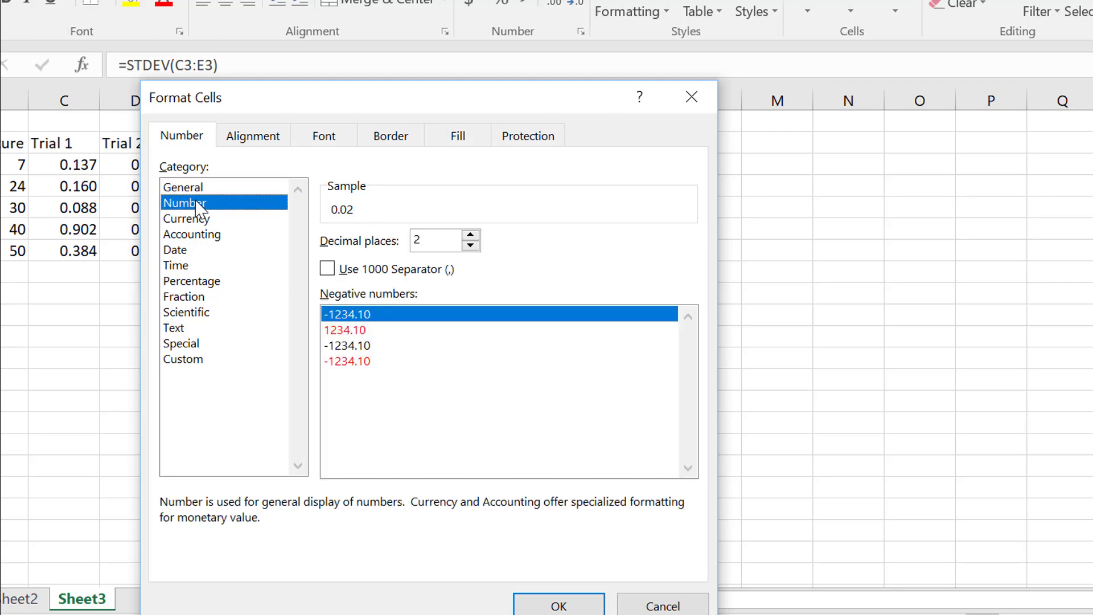
pyautogui.click(470, 235)
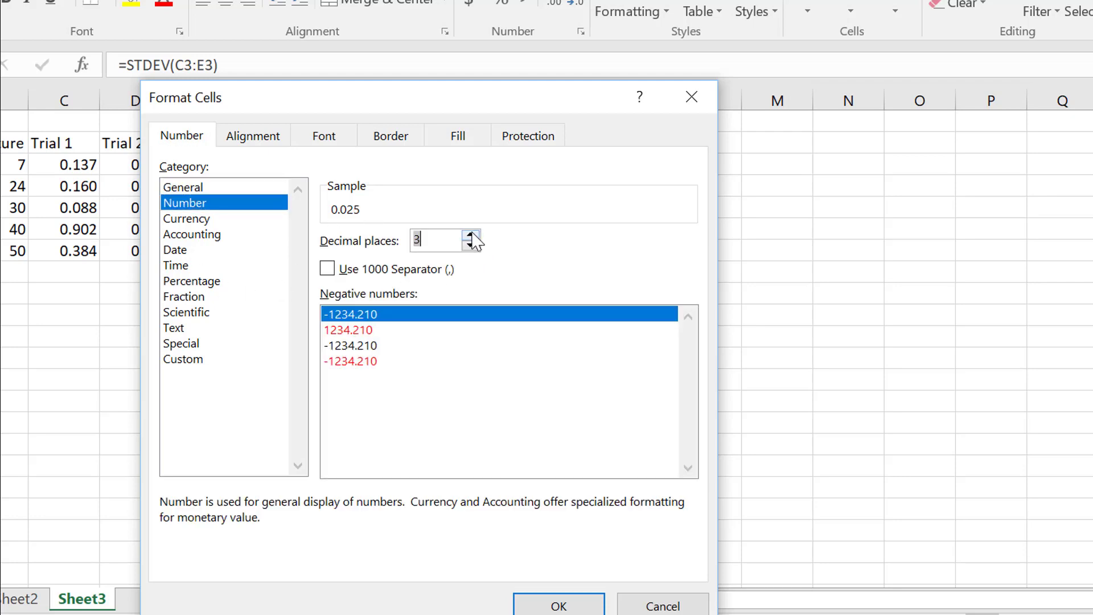
pyautogui.click(525, 603)
pyautogui.click(481, 369)
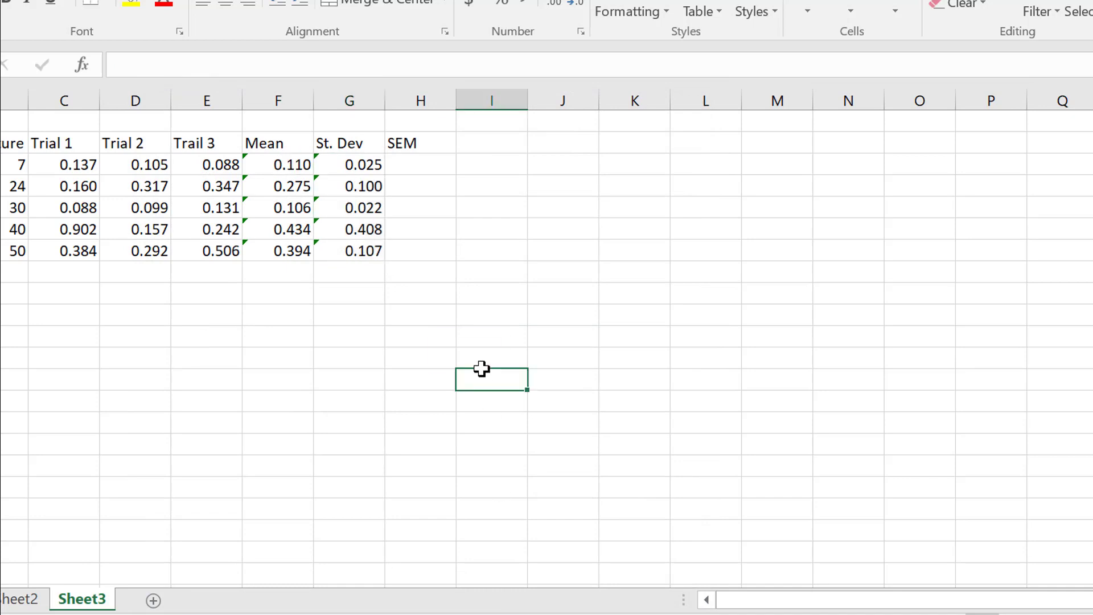
# - Enter =G3/SQRT(3) in H3 and fill it down to H7 (0.014364 to 0.061978)
pyautogui.click(427, 165)
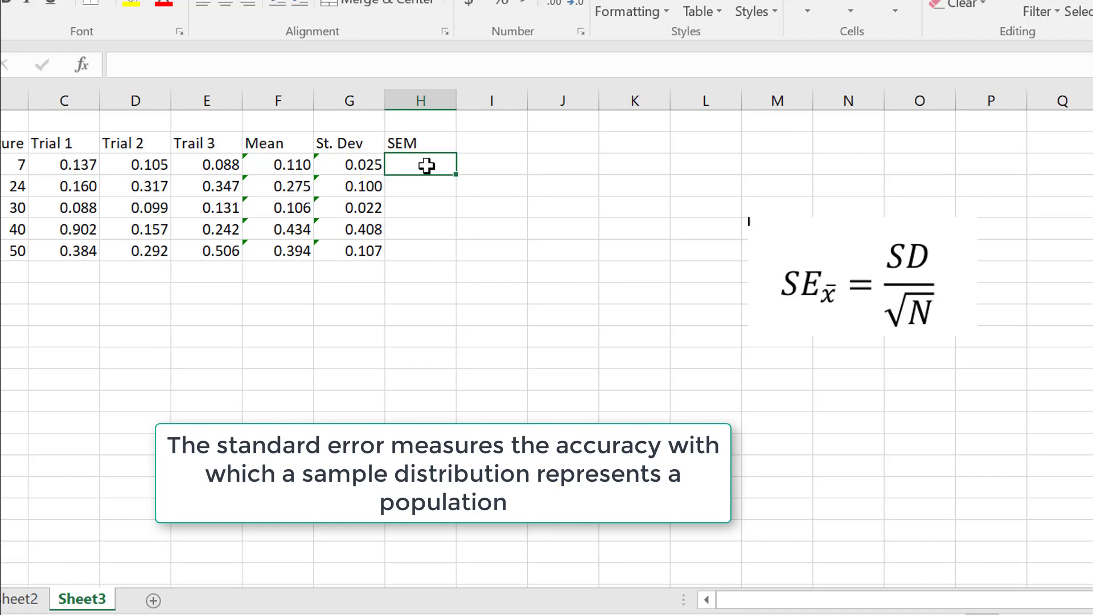
pyautogui.write('=')
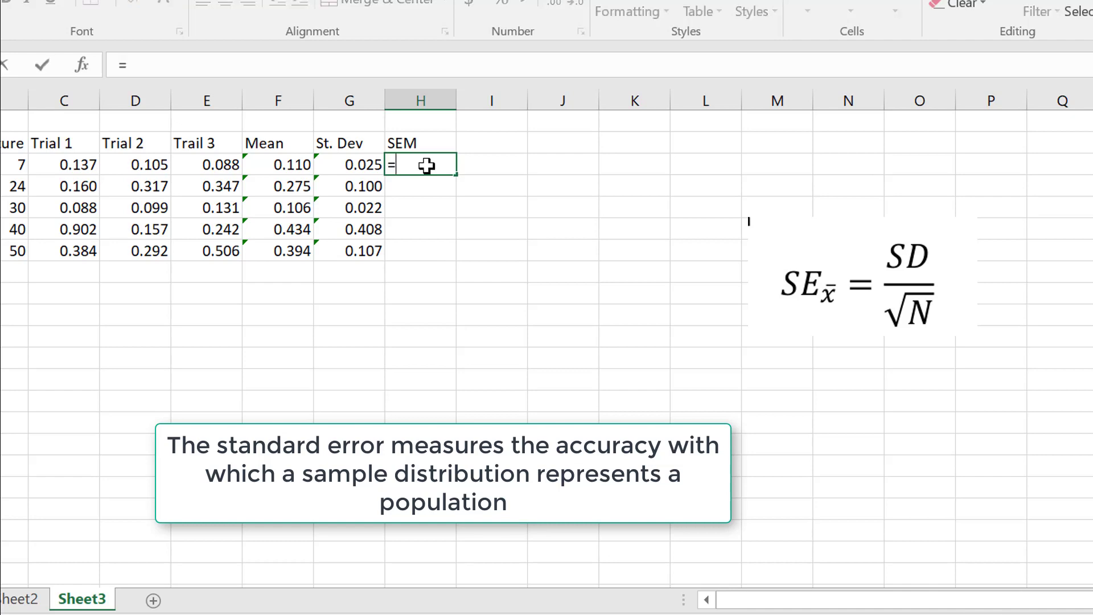
pyautogui.click(352, 167)
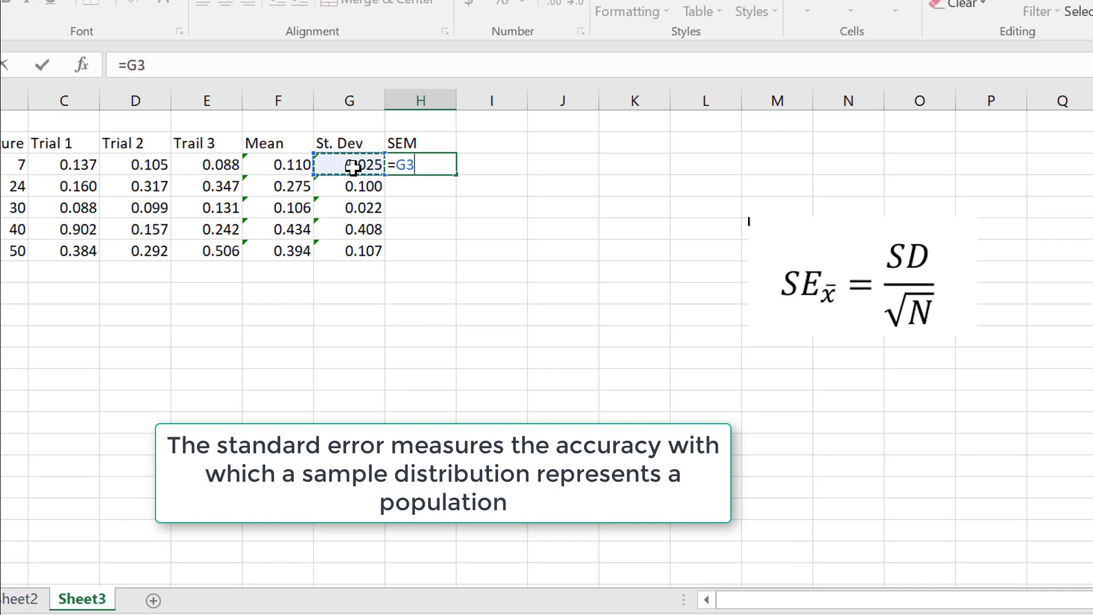
pyautogui.write('/')
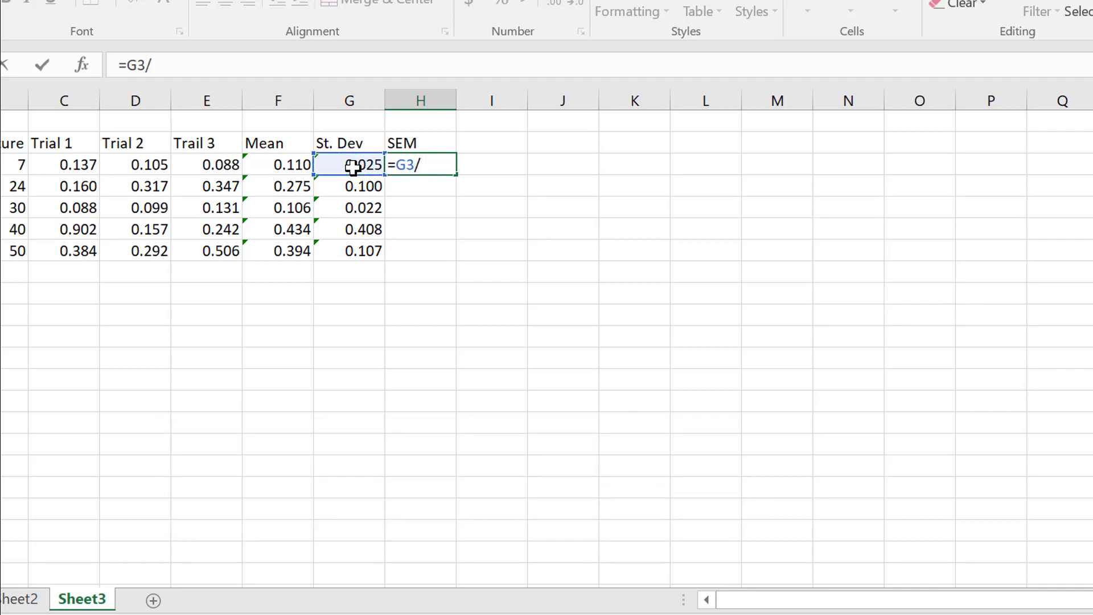
pyautogui.write('sq')
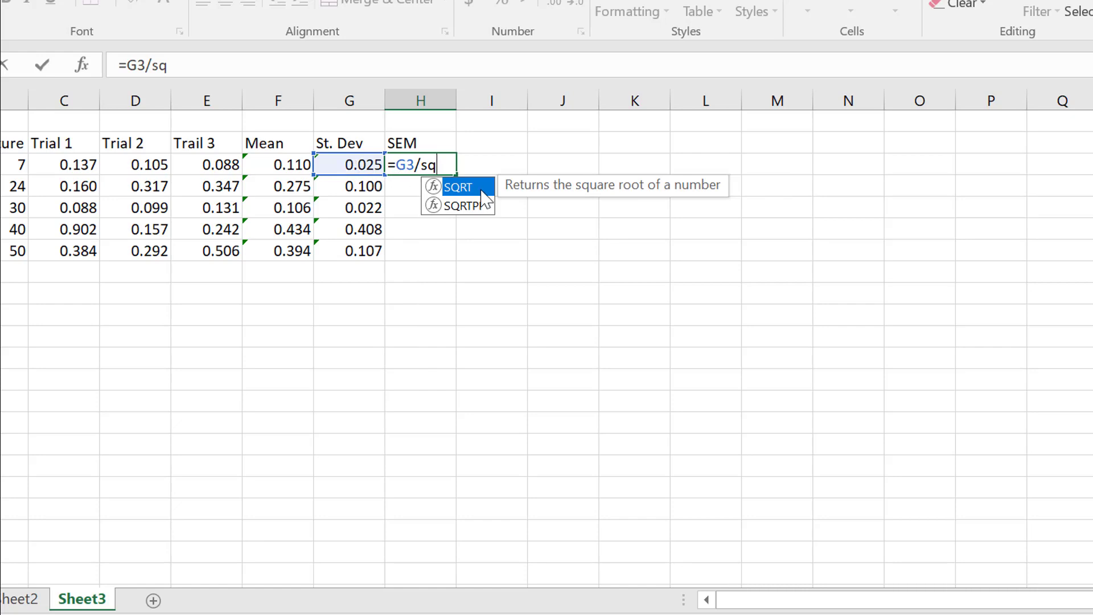
pyautogui.doubleClick(476, 188)
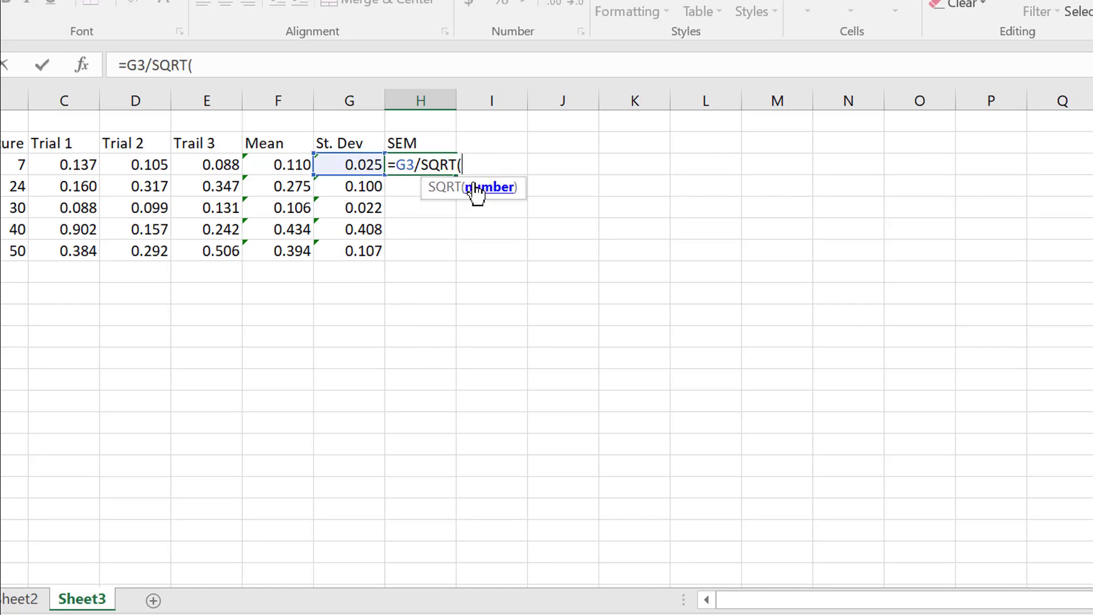
pyautogui.write('3')
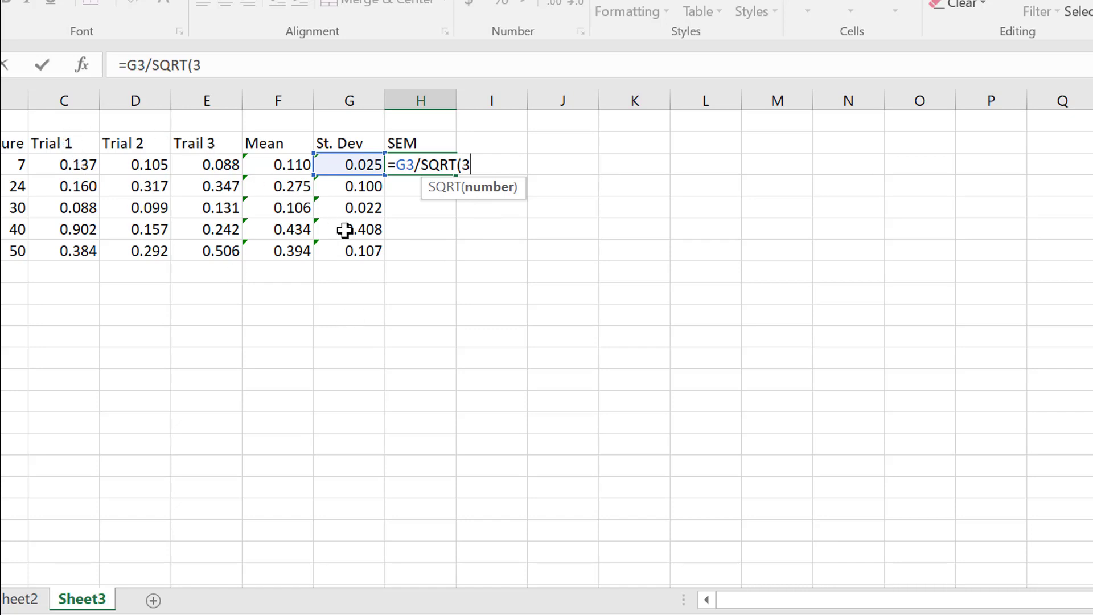
pyautogui.write(')')
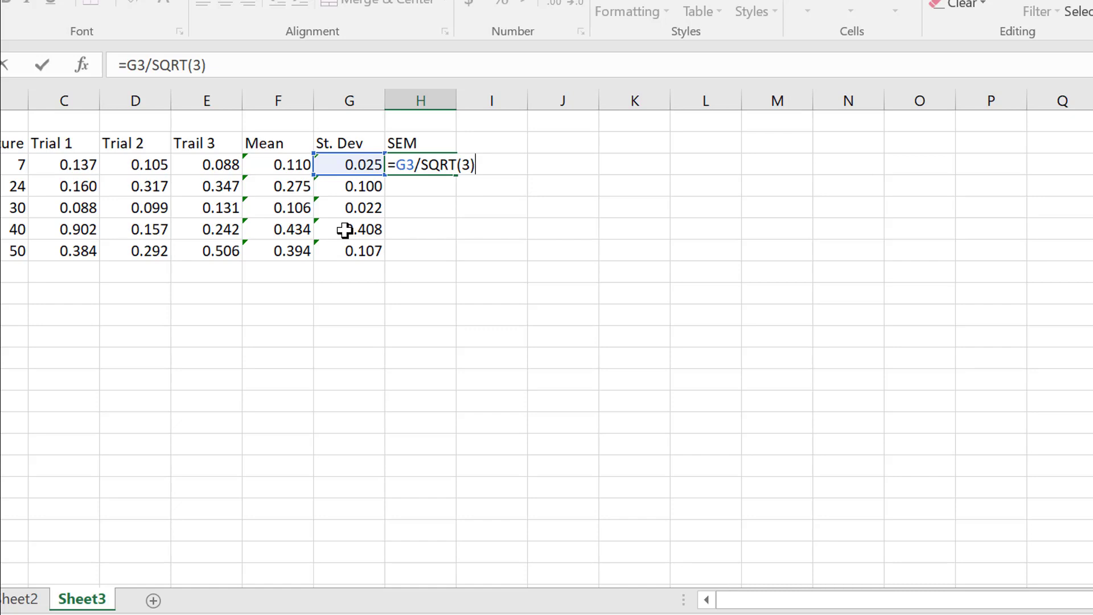
pyautogui.press('Return')
pyautogui.click(423, 165)
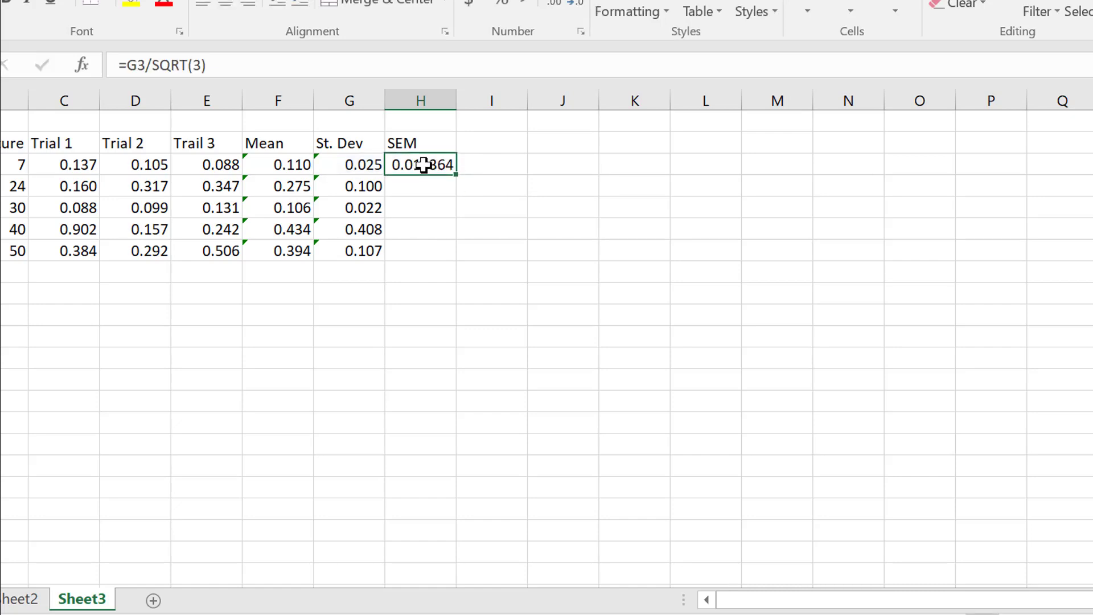
pyautogui.moveTo(455, 175); pyautogui.dragTo(455, 256)
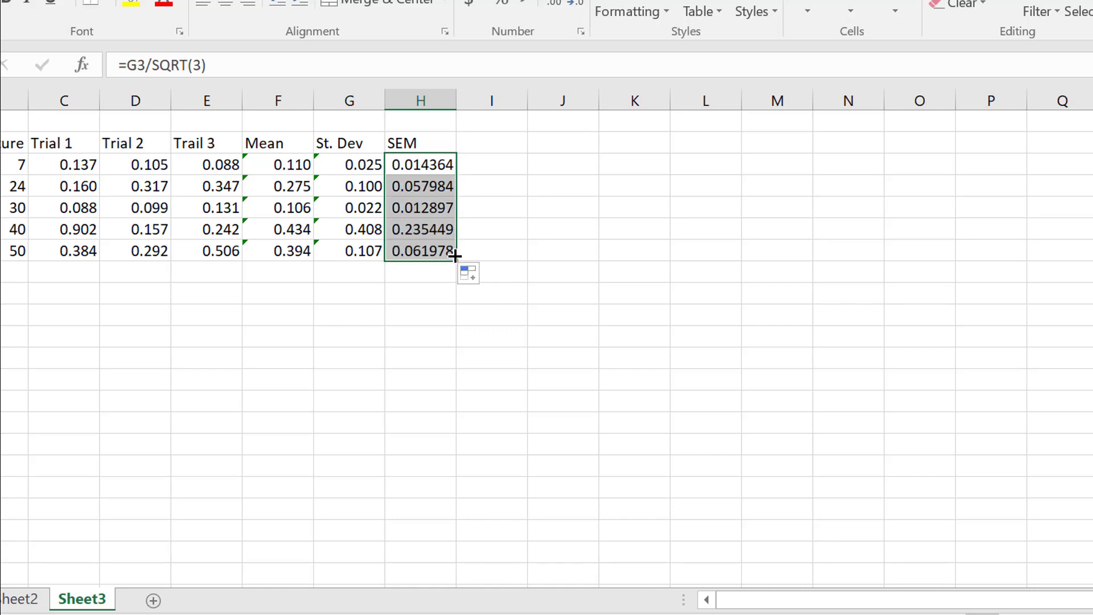
# - Format the SEM values in H3:H7 as Number with 3 decimal places
pyautogui.rightClick(438, 242)
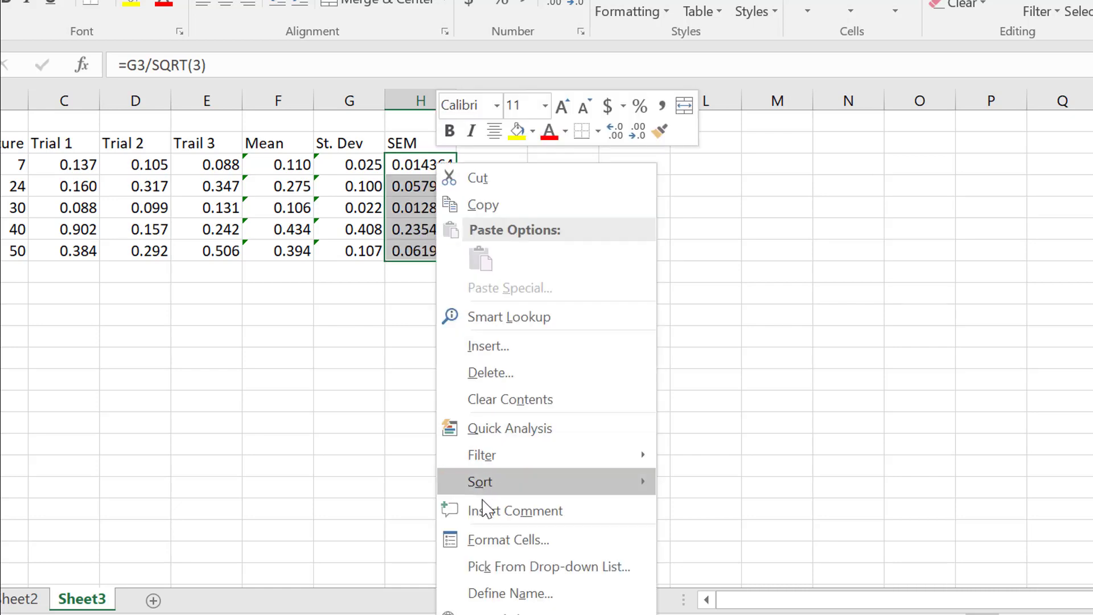
pyautogui.click(512, 542)
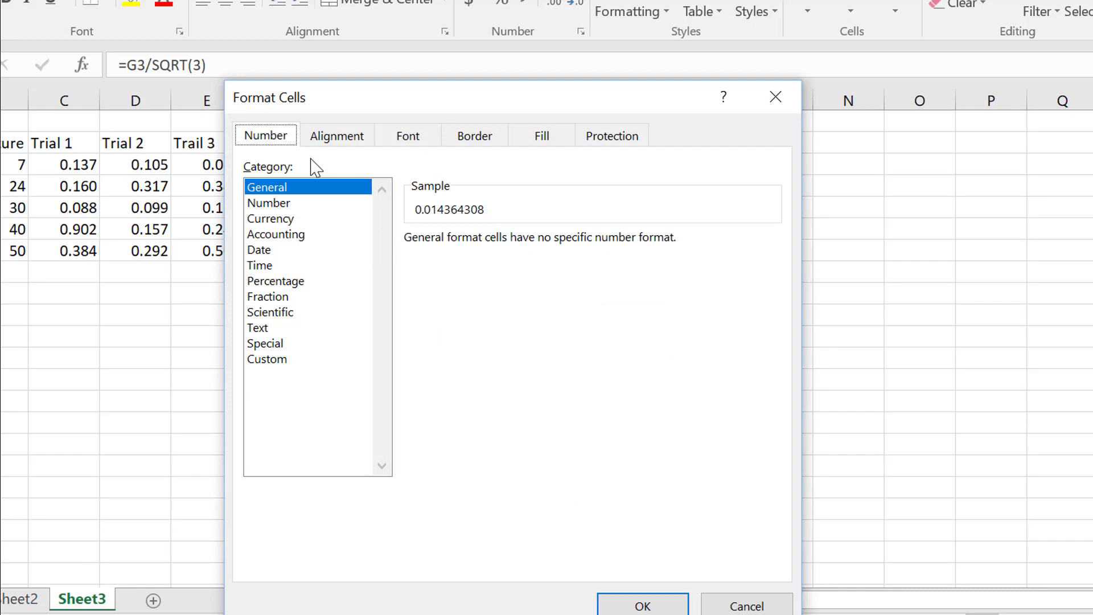
pyautogui.click(294, 203)
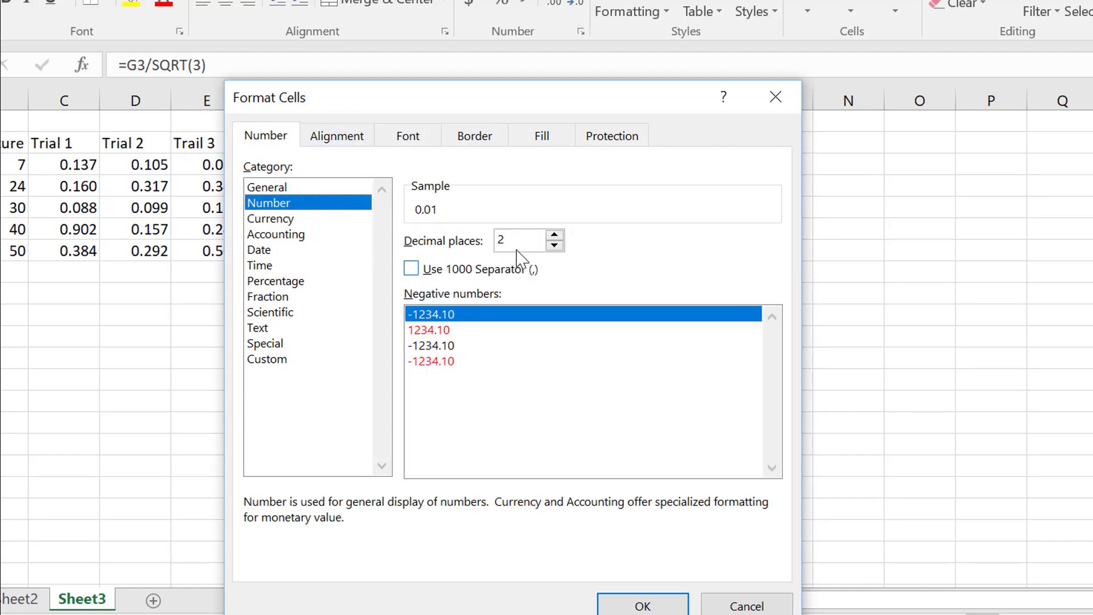
pyautogui.click(554, 234)
pyautogui.click(632, 607)
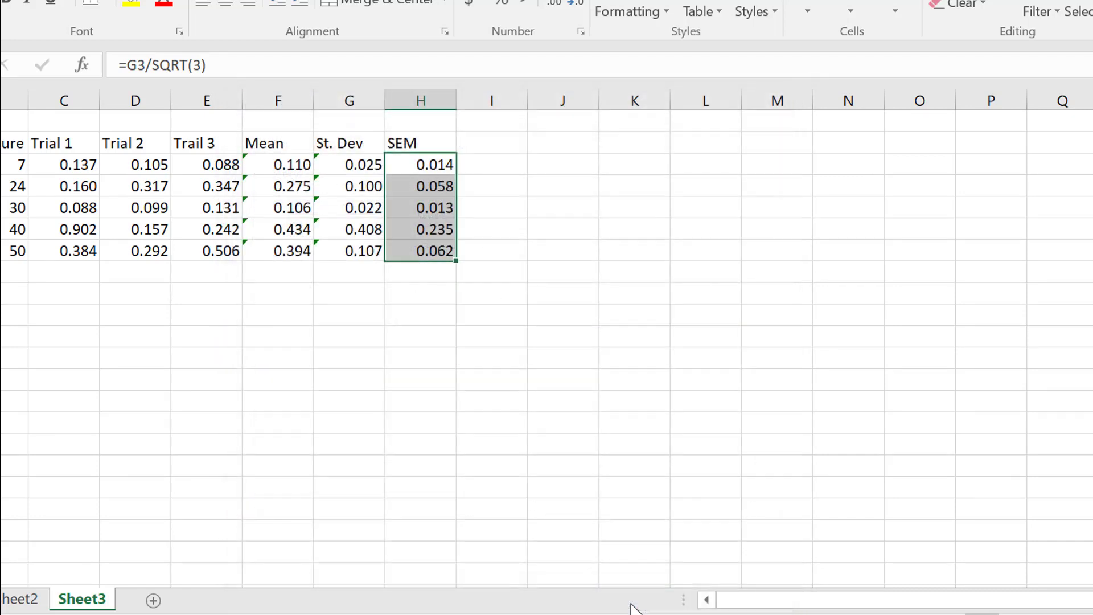
pyautogui.click(634, 458)
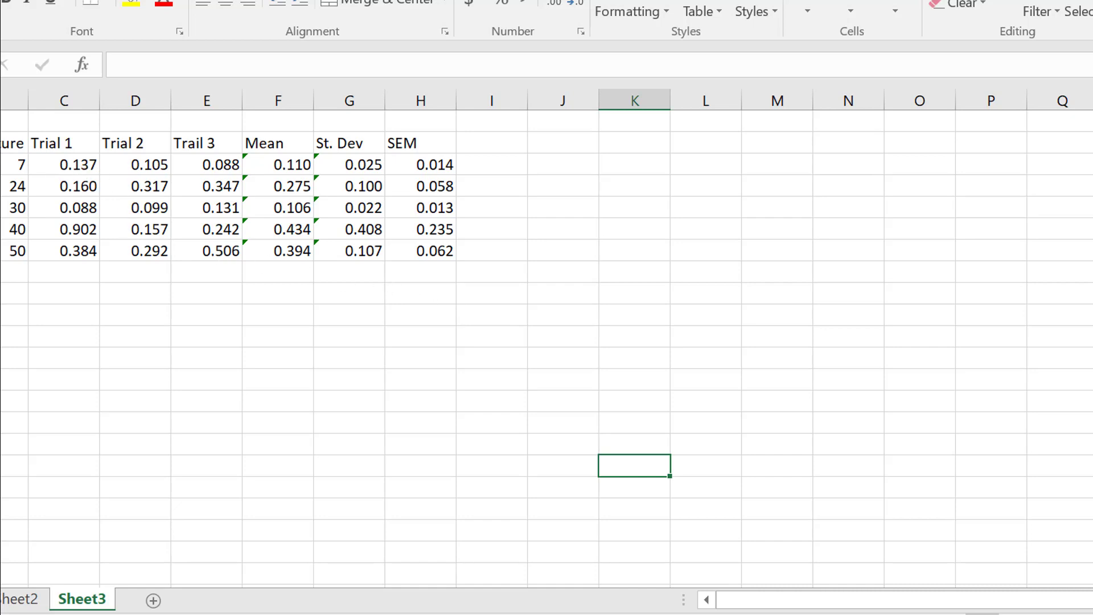
# - Insert a lines-and-markers scatter chart of Mean against Temperature, placed right of the table
pyautogui.moveTo(3, 142); pyautogui.dragTo(7, 247)
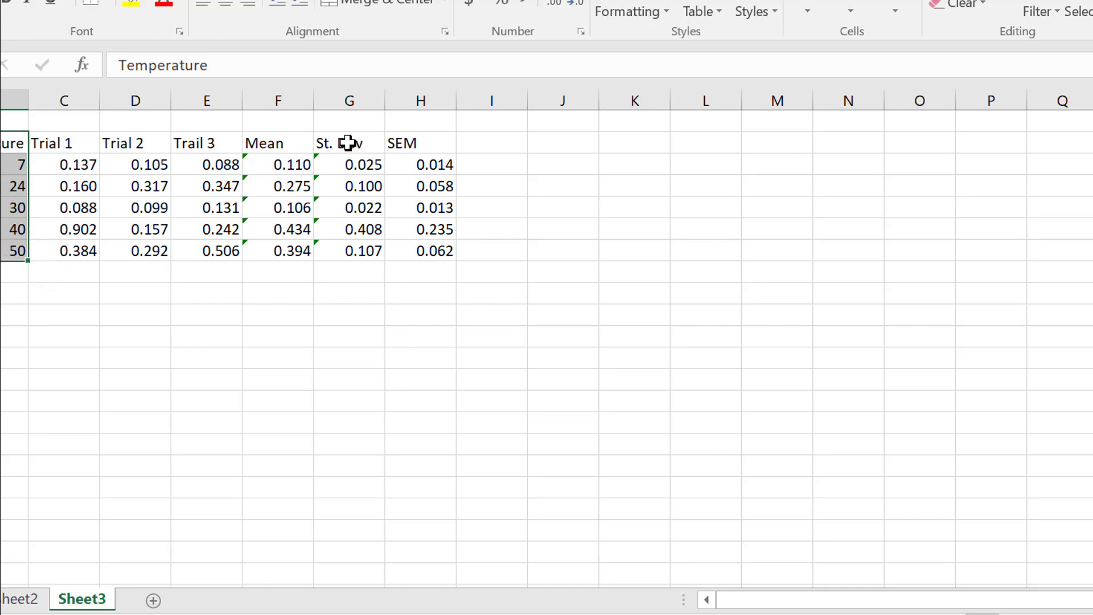
pyautogui.moveTo(276, 144); pyautogui.dragTo(265, 251)
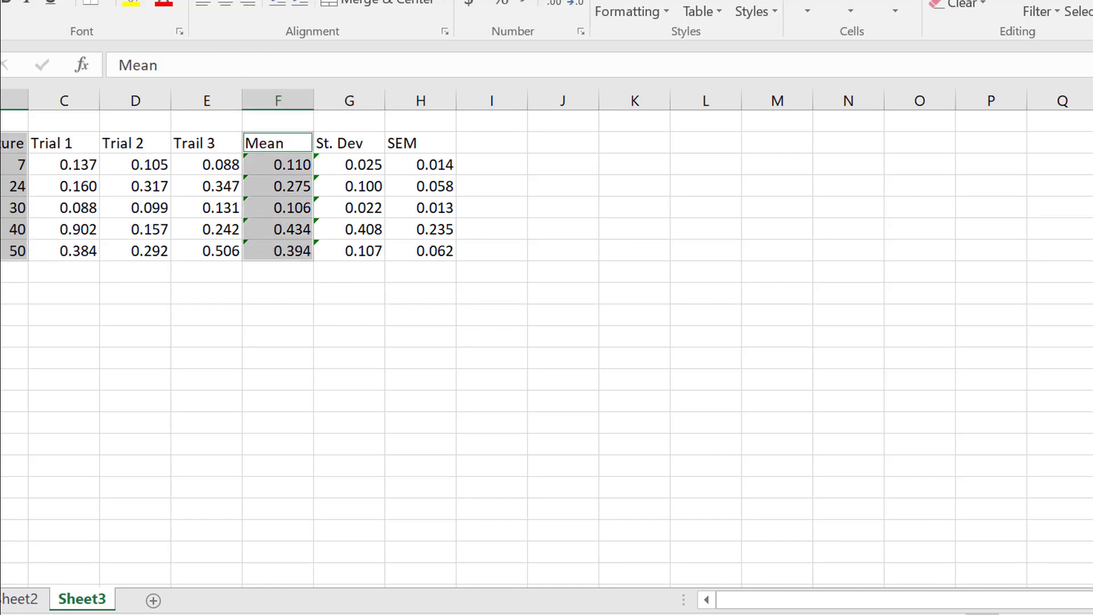
pyautogui.click(295, 0)
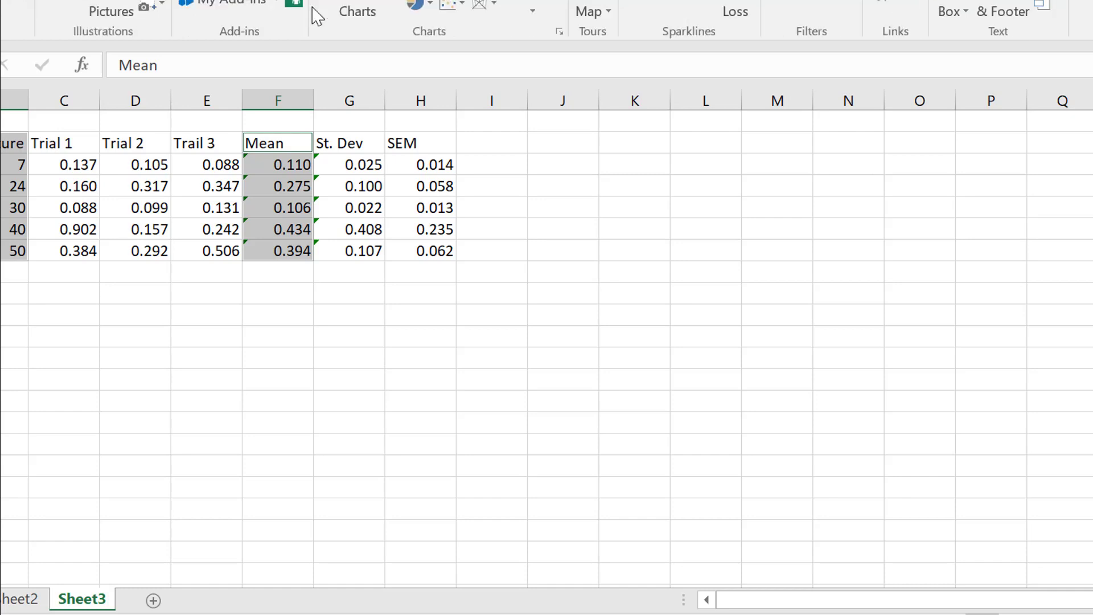
pyautogui.click(357, 10)
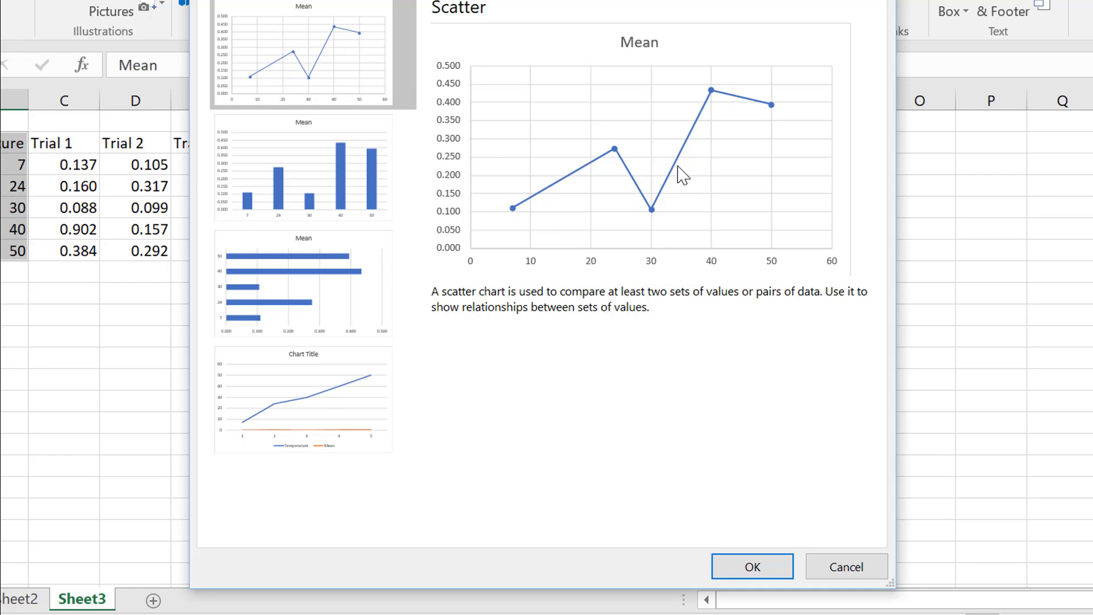
pyautogui.click(754, 566)
pyautogui.moveTo(690, 226); pyautogui.dragTo(945, 200)
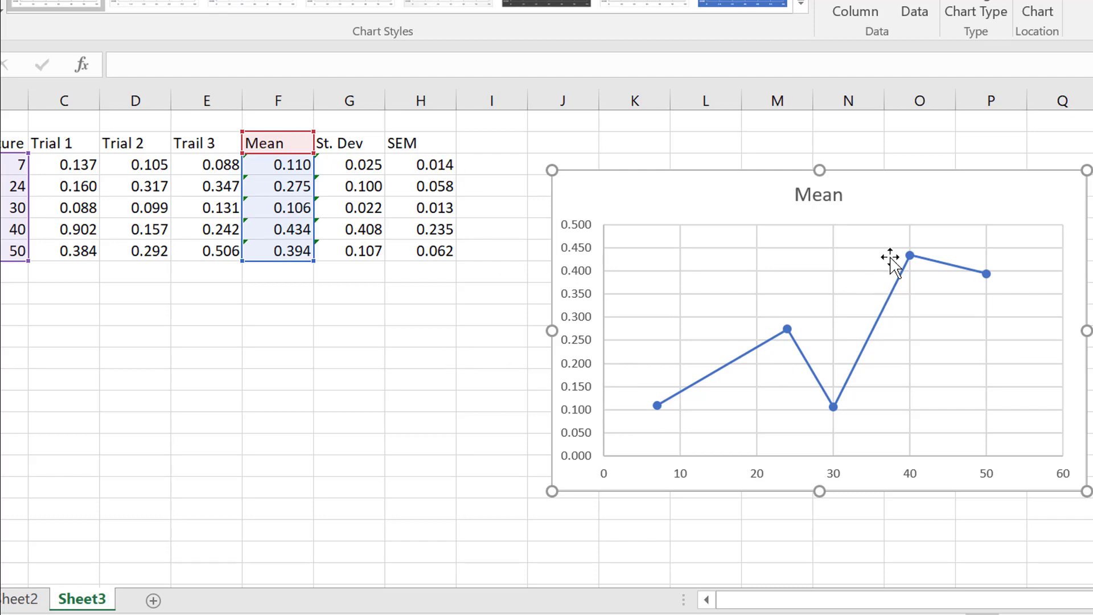
# - Add error bars to the Mean chart and delete the horizontal ones, keeping only vertical bars
pyautogui.click(1090, 188)
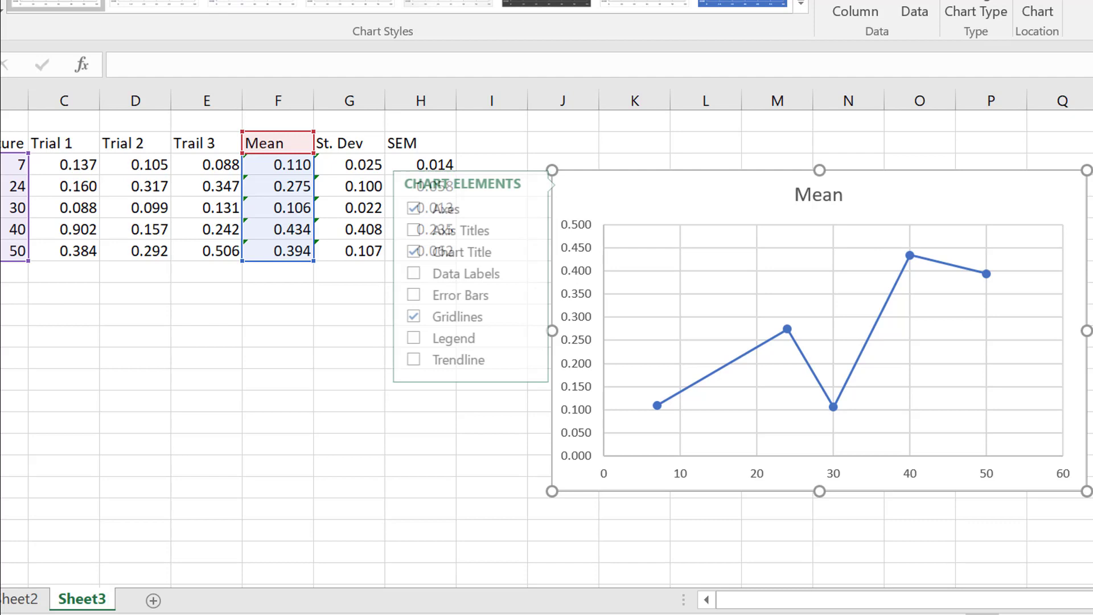
pyautogui.click(404, 295)
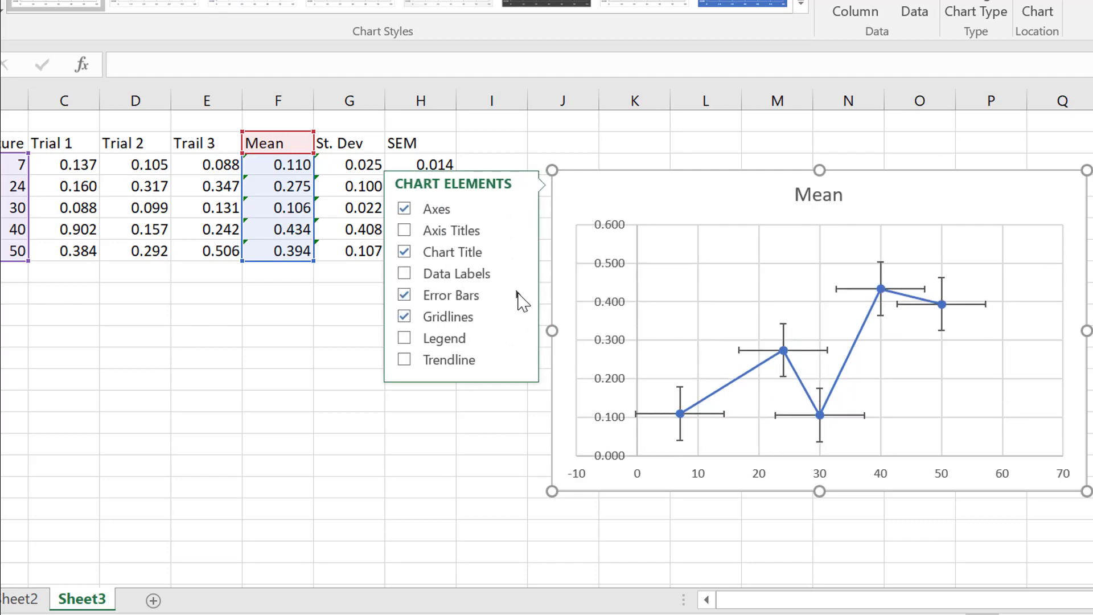
pyautogui.click(522, 299)
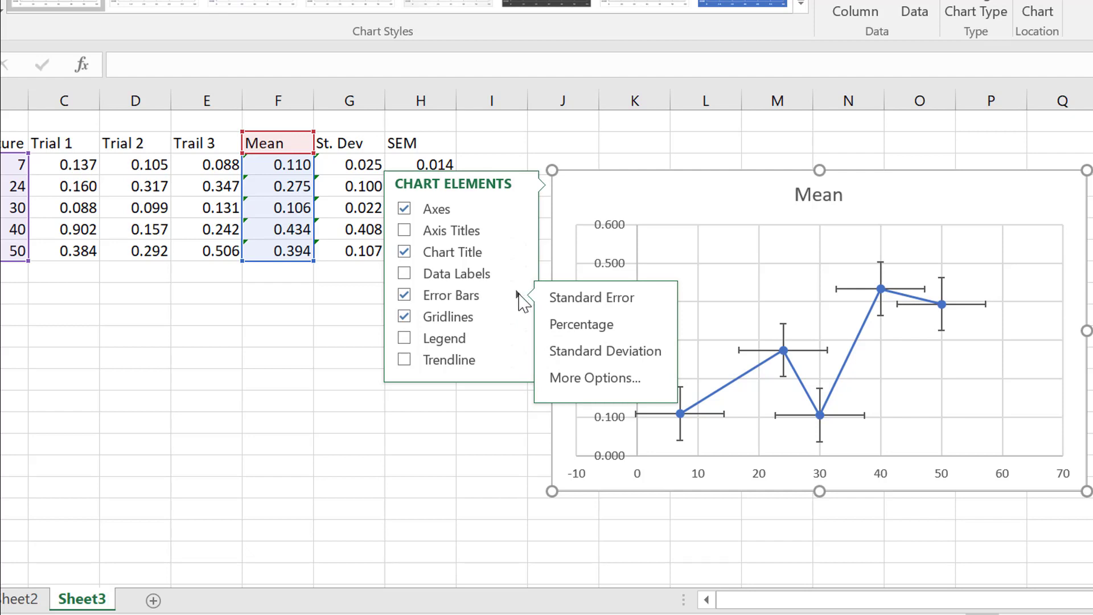
pyautogui.click(486, 442)
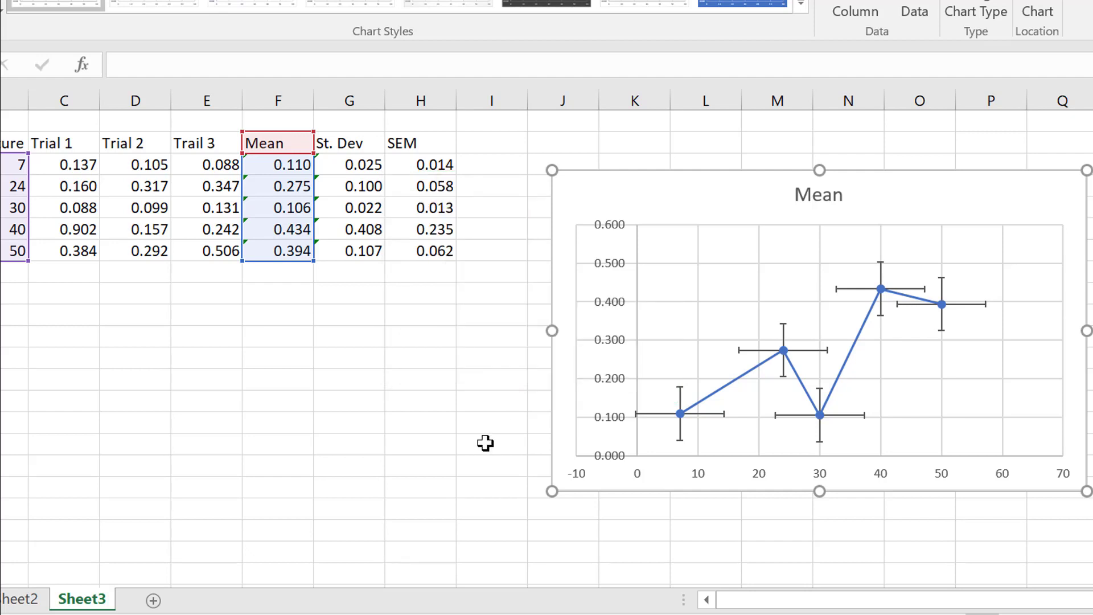
pyautogui.click(712, 417)
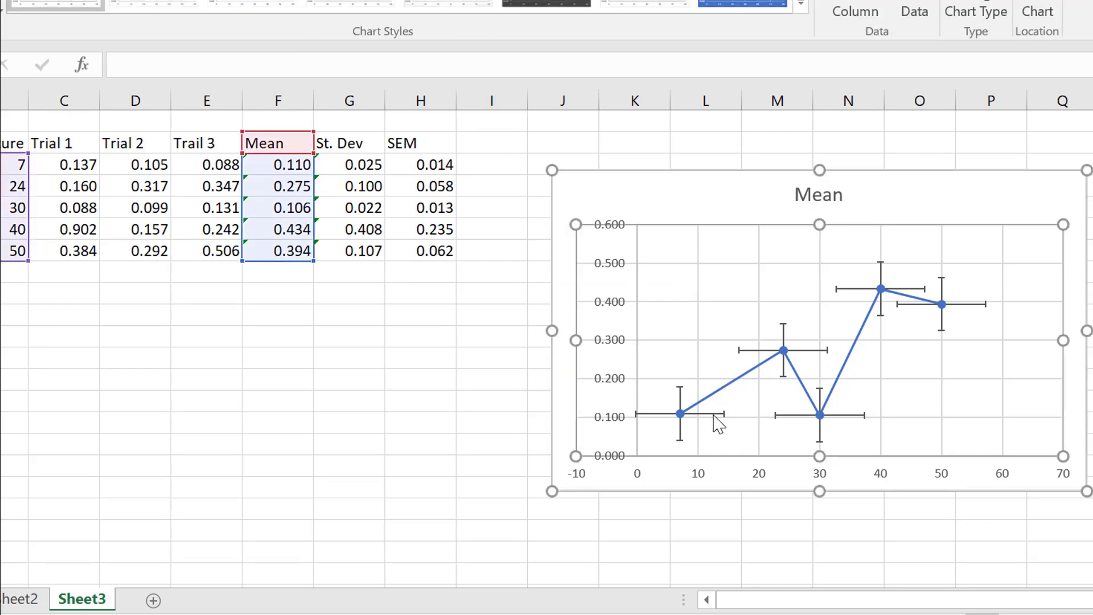
pyautogui.click(715, 414)
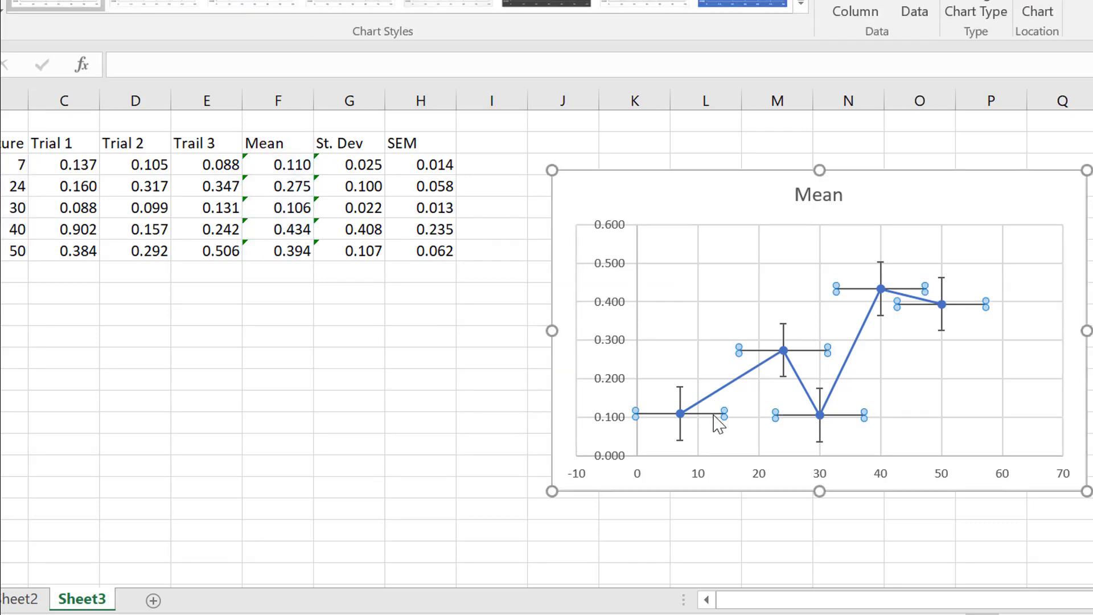
pyautogui.press('Delete')
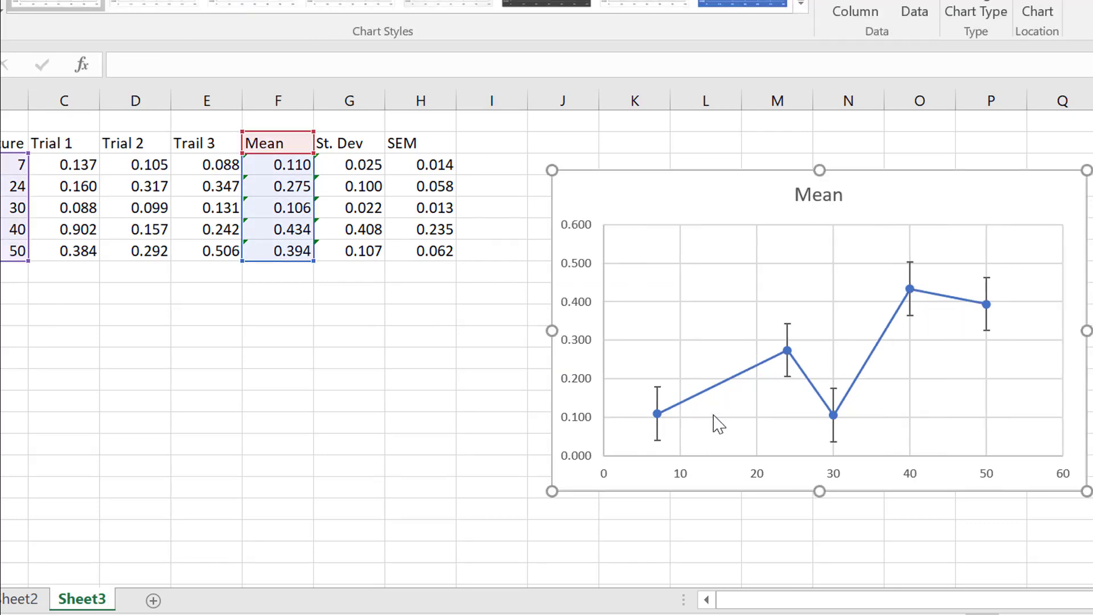
pyautogui.click(658, 402)
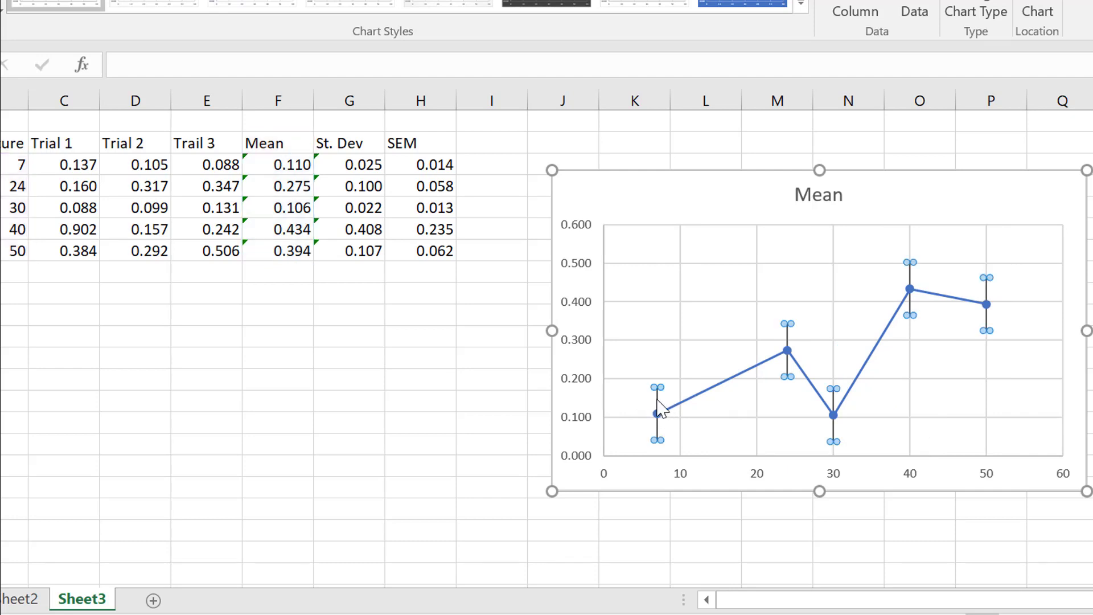
# - Set the vertical error bars to custom values, using SEM cells H3:H7 for positive and negative
pyautogui.rightClick(660, 407)
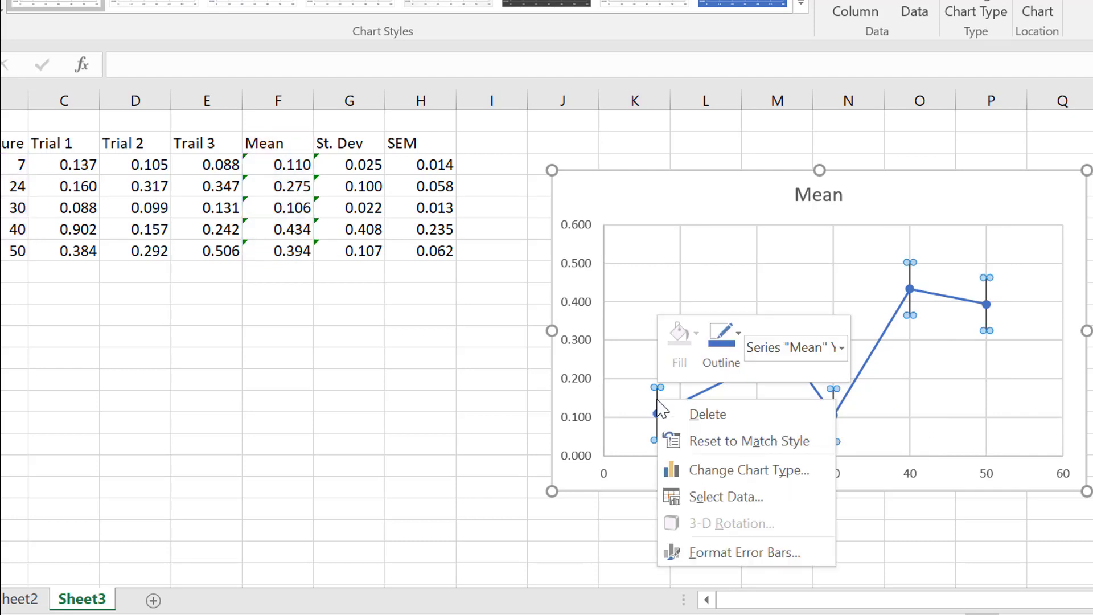
pyautogui.click(711, 562)
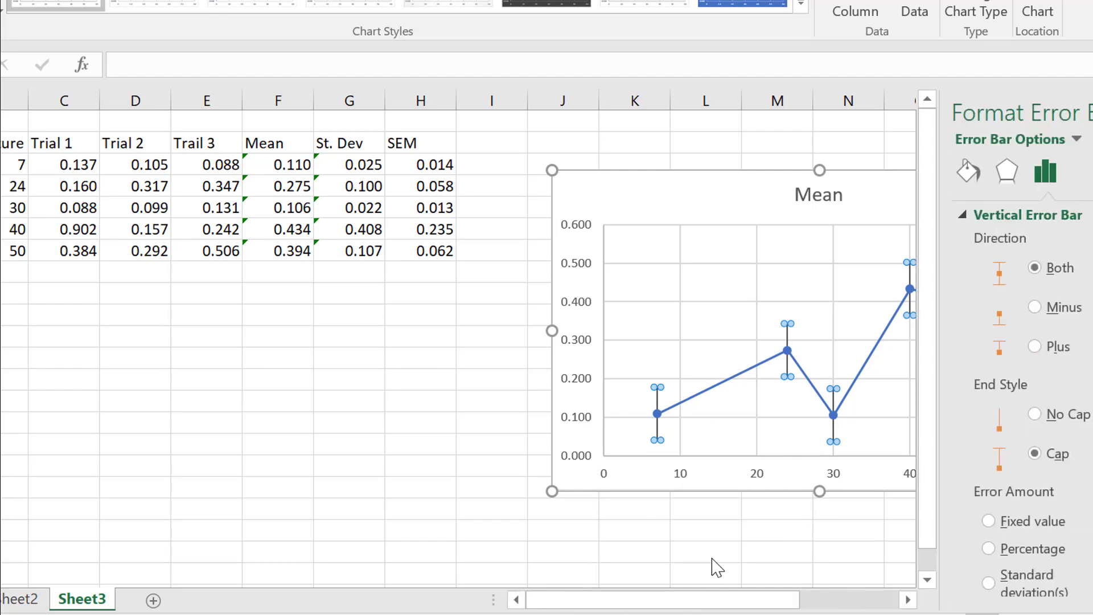
pyautogui.scroll(-3, 1024, 399)
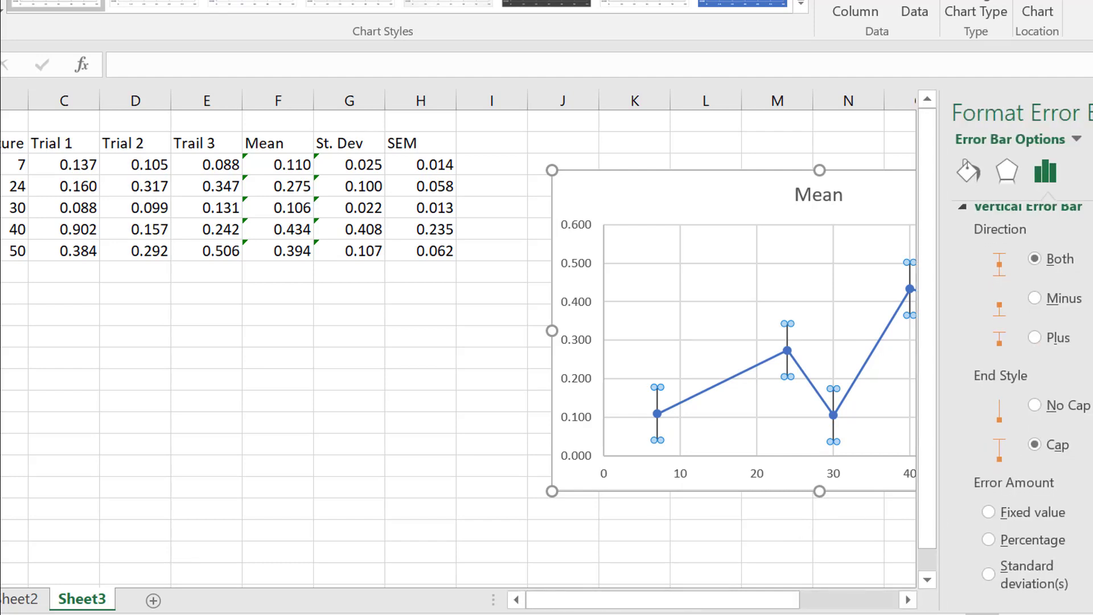
pyautogui.scroll(3, 1024, 398)
pyautogui.scroll(-2, 1018, 398)
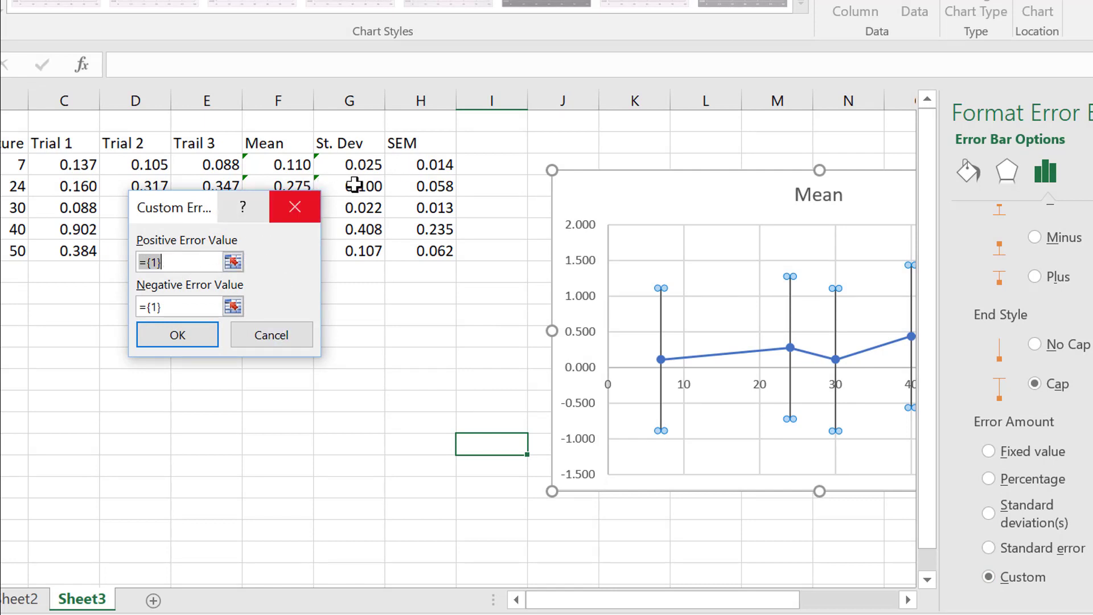
pyautogui.moveTo(419, 166); pyautogui.dragTo(420, 254)
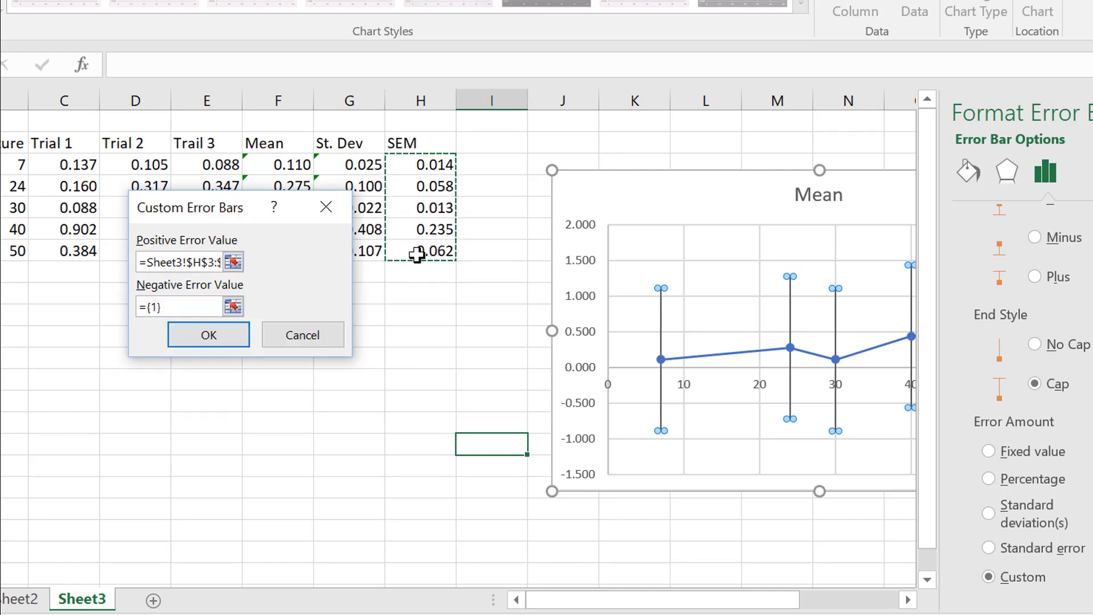
pyautogui.moveTo(180, 306); pyautogui.dragTo(138, 310)
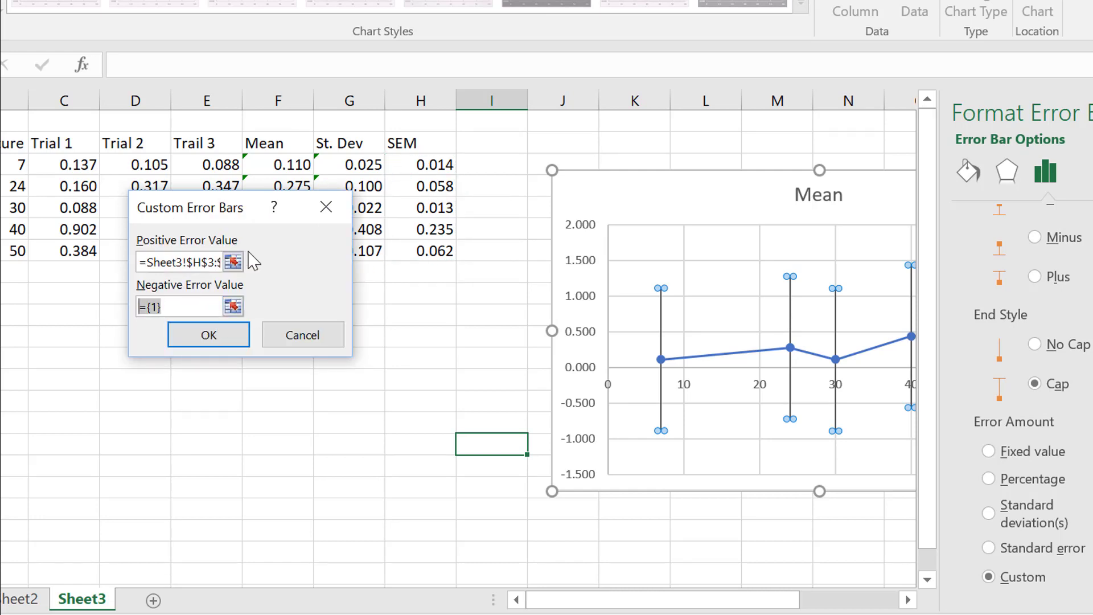
pyautogui.click(414, 169)
pyautogui.moveTo(414, 169); pyautogui.dragTo(419, 248)
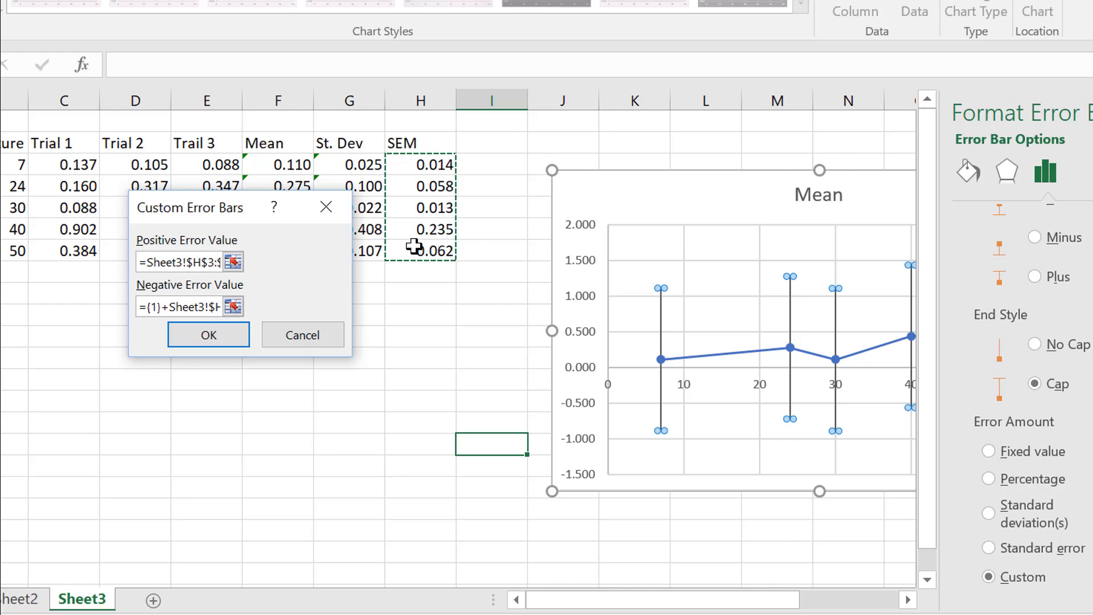
pyautogui.click(169, 308)
pyautogui.press('BackSpace')
pyautogui.press('BackSpace')
pyautogui.press('BackSpace')
pyautogui.press('BackSpace')
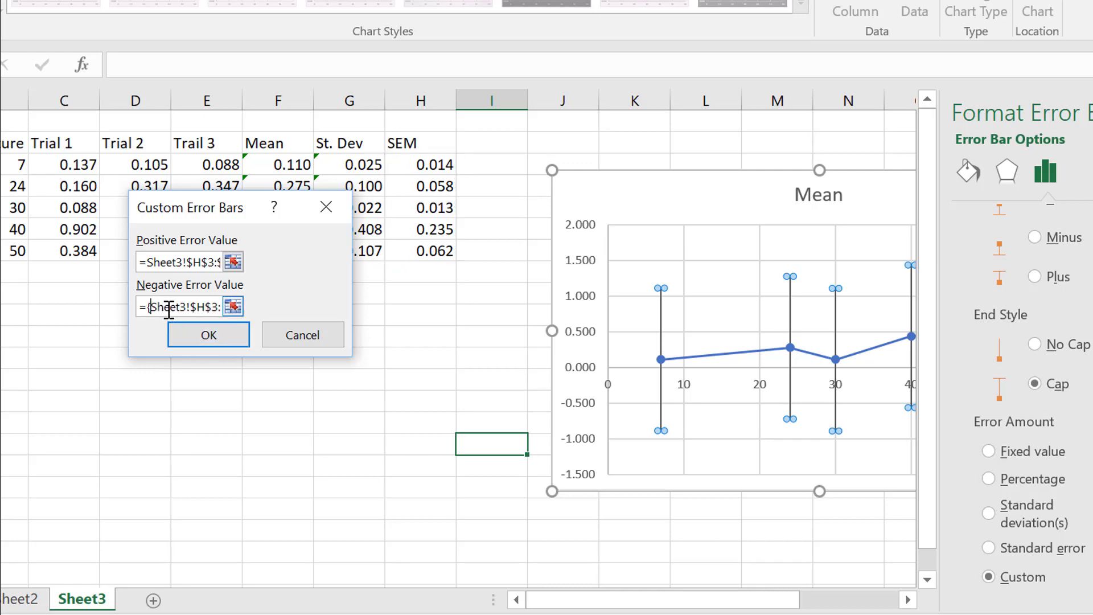
pyautogui.click(209, 336)
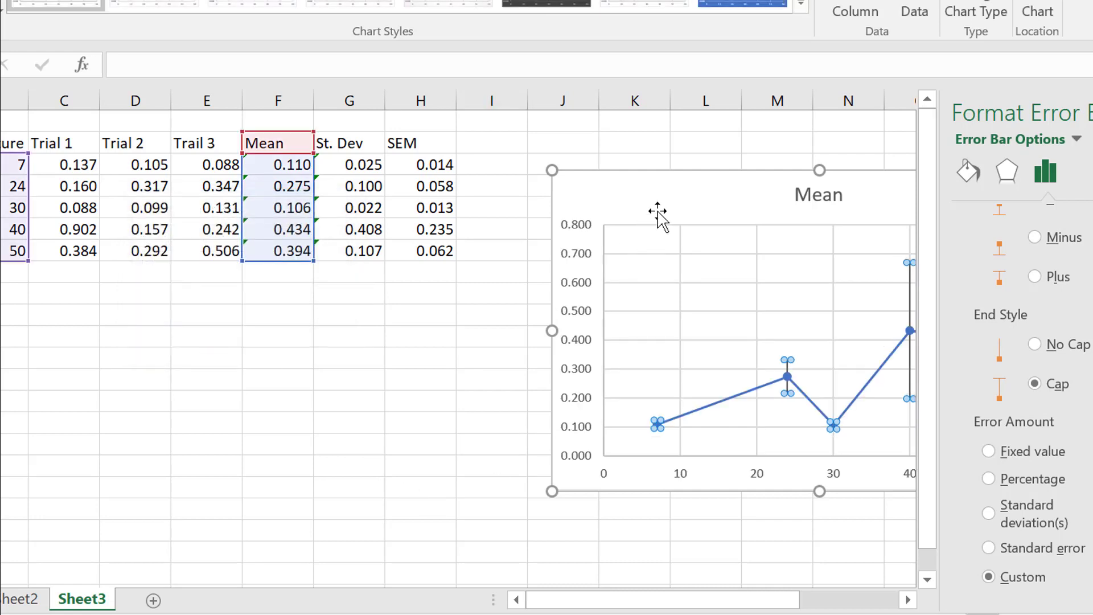
# - Move the chart left and down over the Mean and St. Dev columns, then review the point values
pyautogui.moveTo(652, 196); pyautogui.dragTo(439, 244)
pyautogui.moveTo(545, 495); pyautogui.dragTo(532, 507)
pyautogui.click(420, 551)
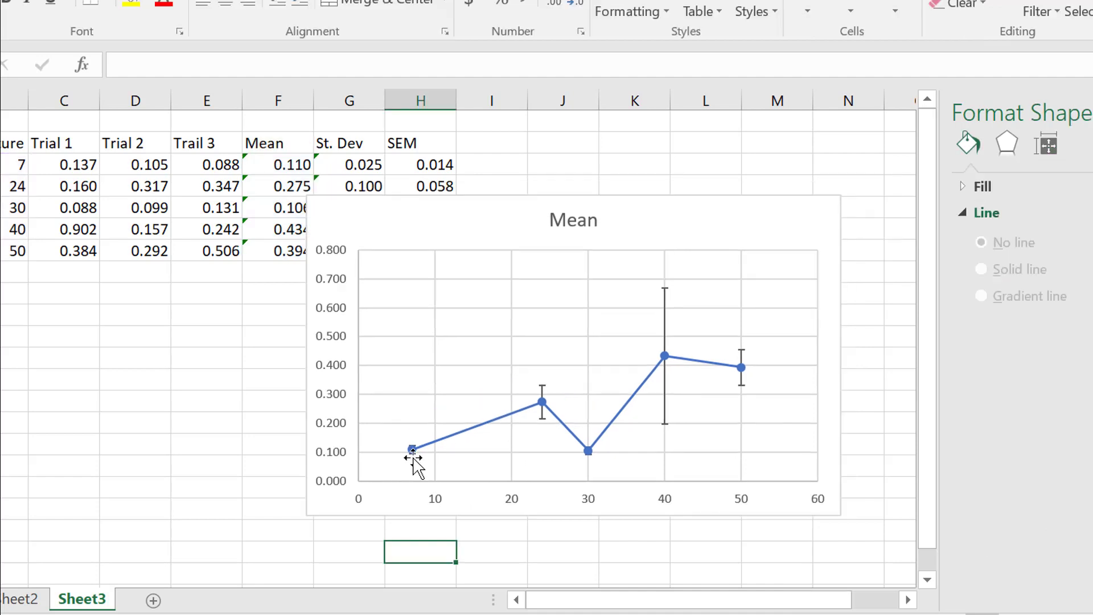
pyautogui.moveTo(414, 454)
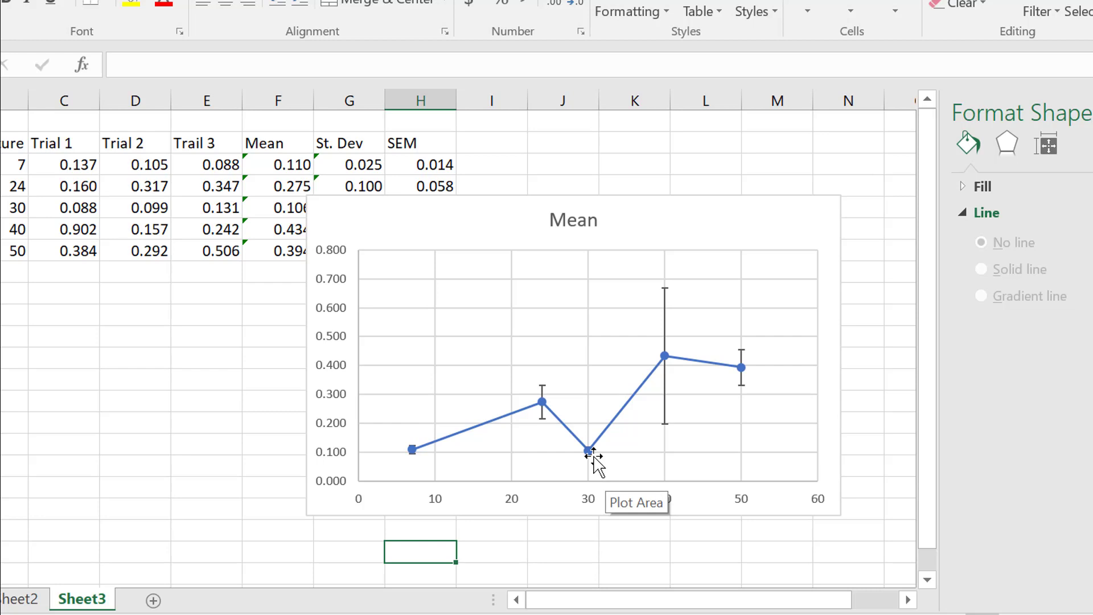
pyautogui.moveTo(592, 460)
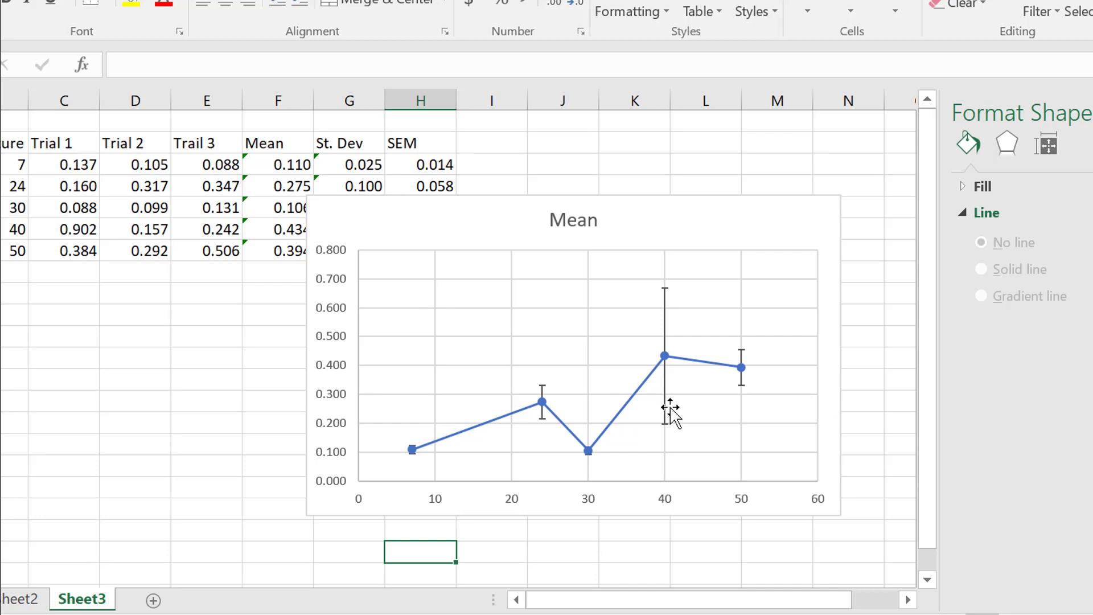
pyautogui.moveTo(667, 363)
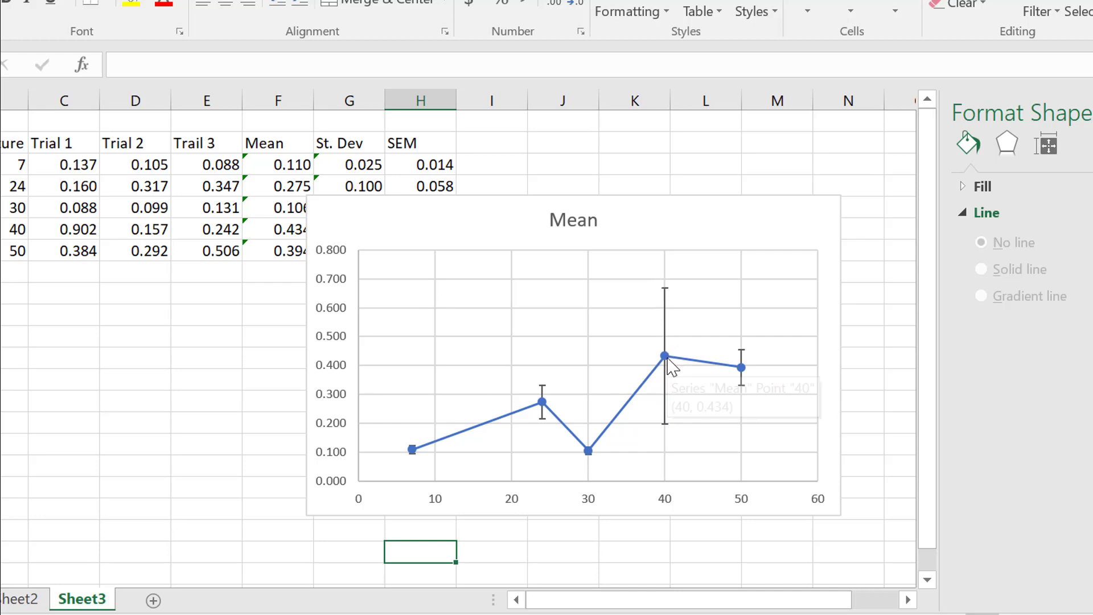